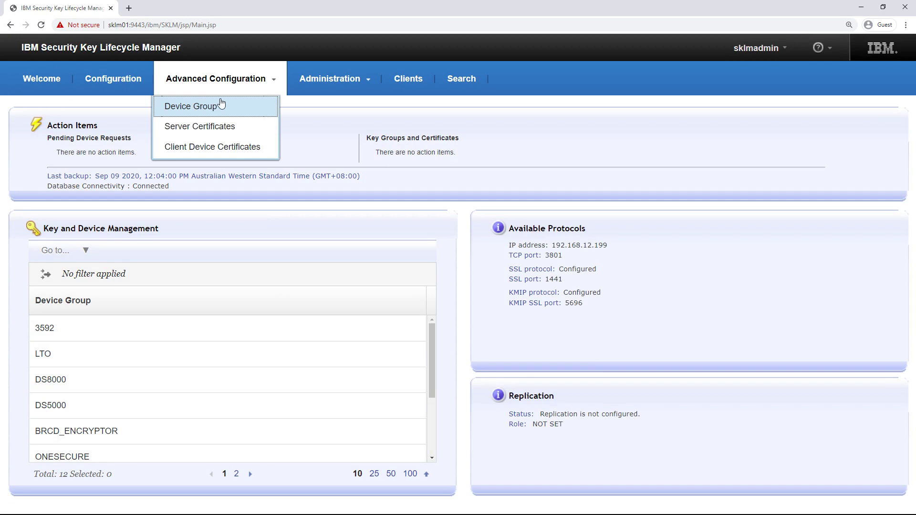
Open the server certificates and download the sklm01 certificate in base64 format
left_click(218, 130)
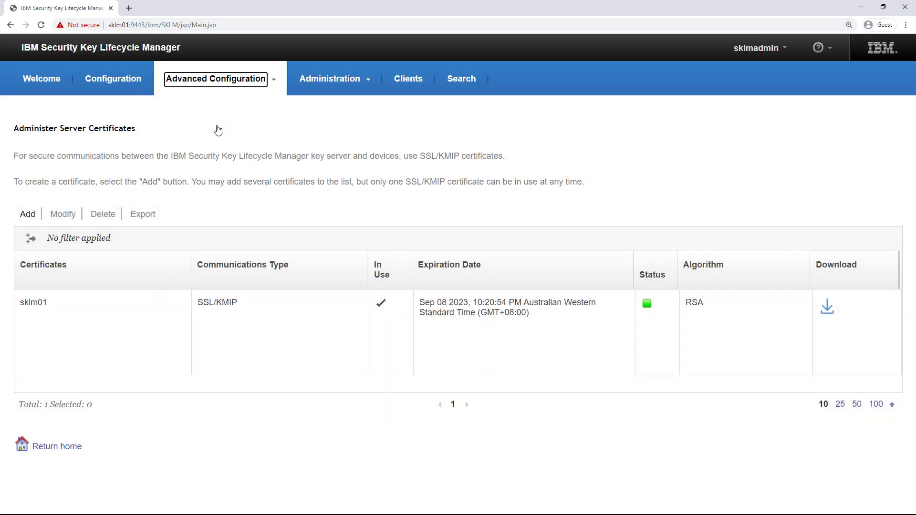
left_click_drag(19, 300, 61, 308)
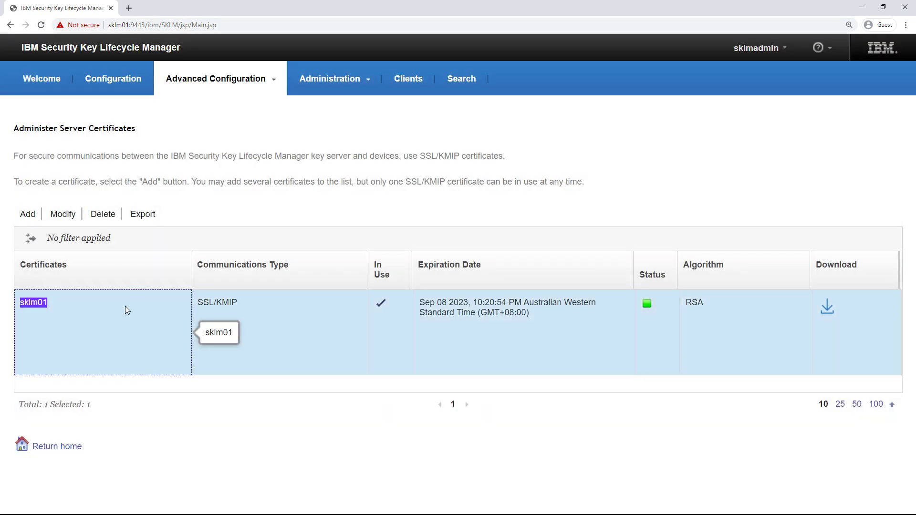
left_click(829, 303)
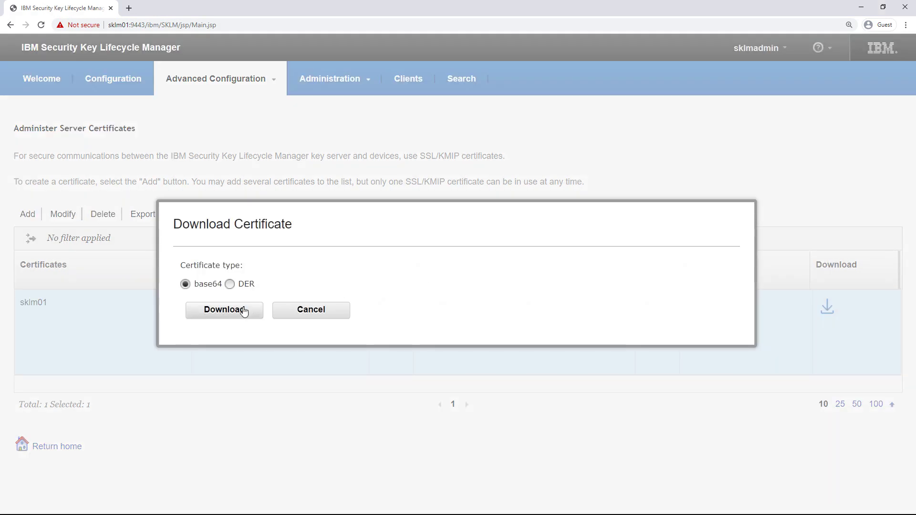
left_click(223, 310)
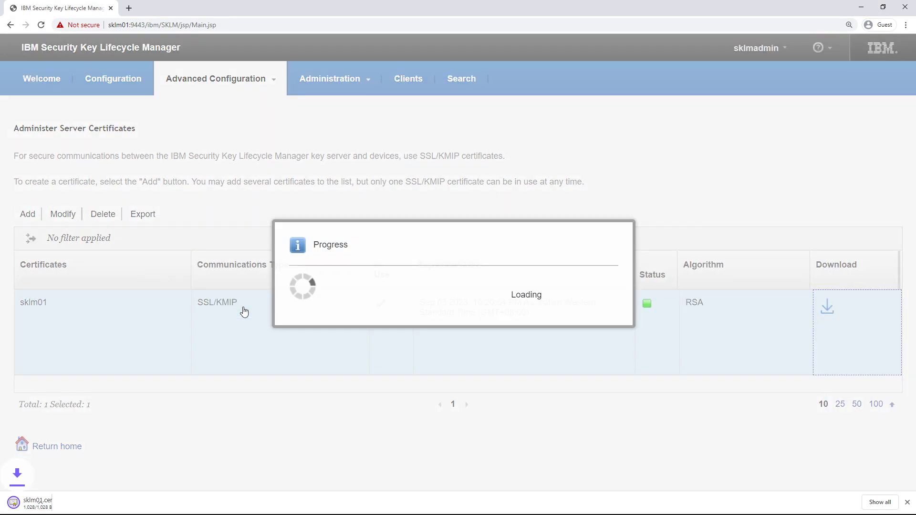
left_click(159, 503)
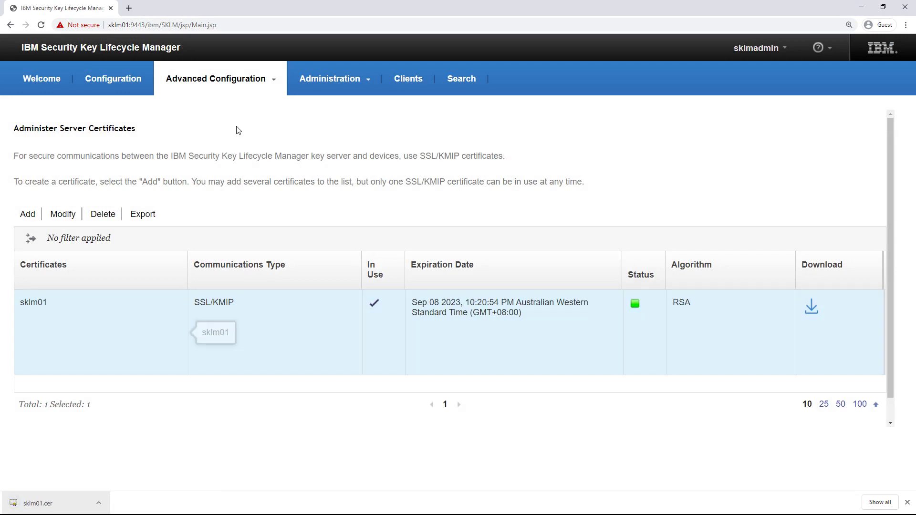
Open the client device certificates and check the bloombase01 certificate's name, subject distinguished name and trusted setting
left_click(270, 84)
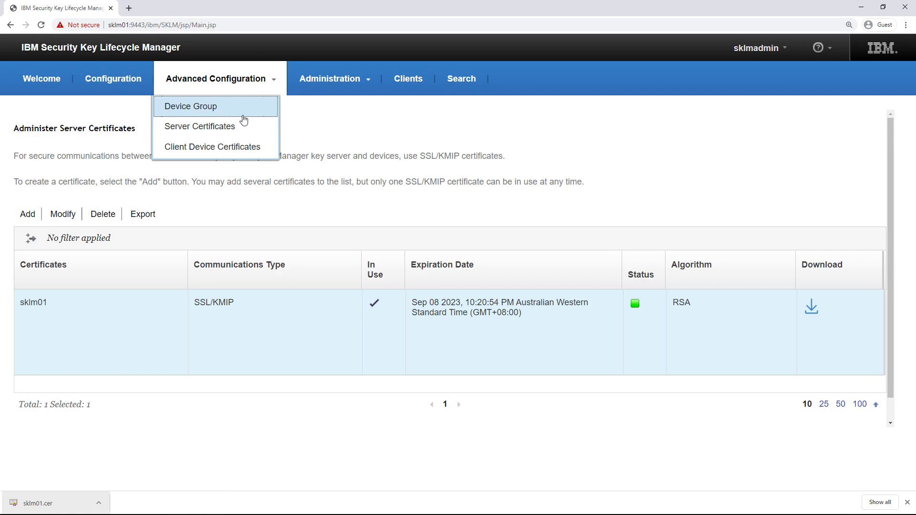
left_click(222, 148)
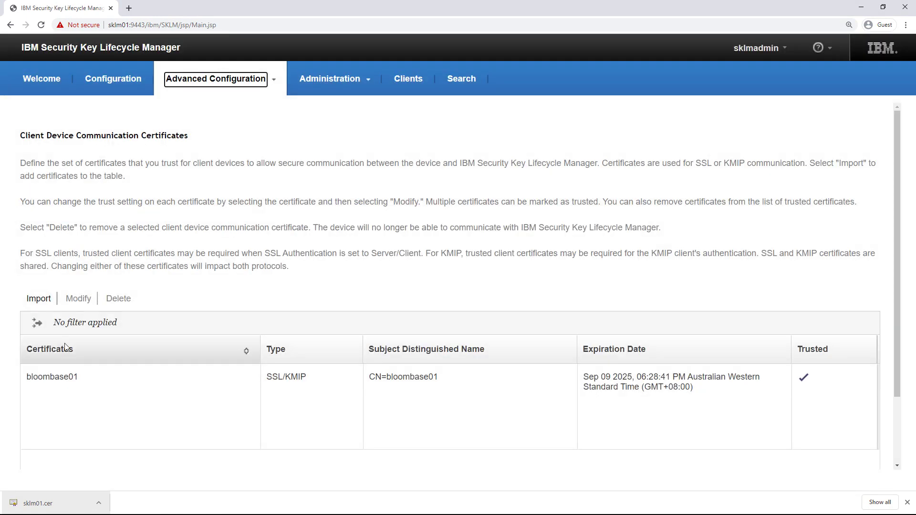
left_click_drag(28, 377, 89, 380)
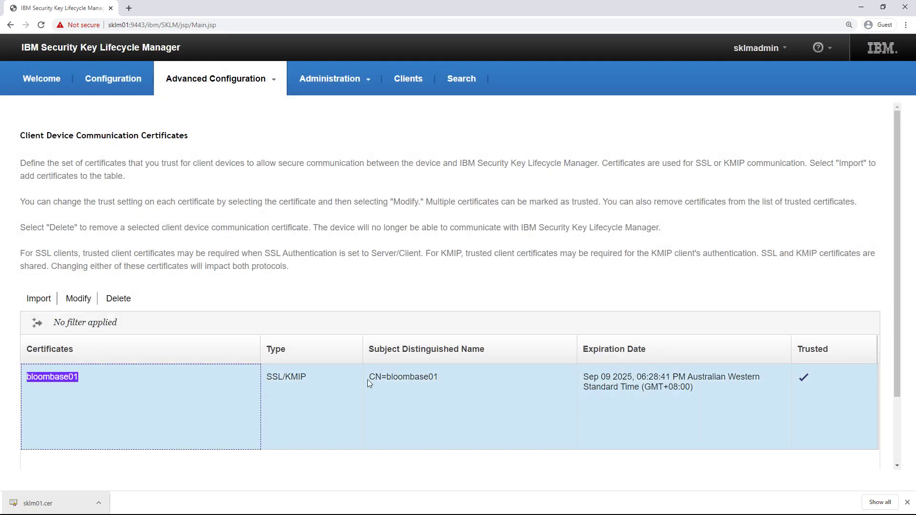
left_click_drag(369, 377, 444, 381)
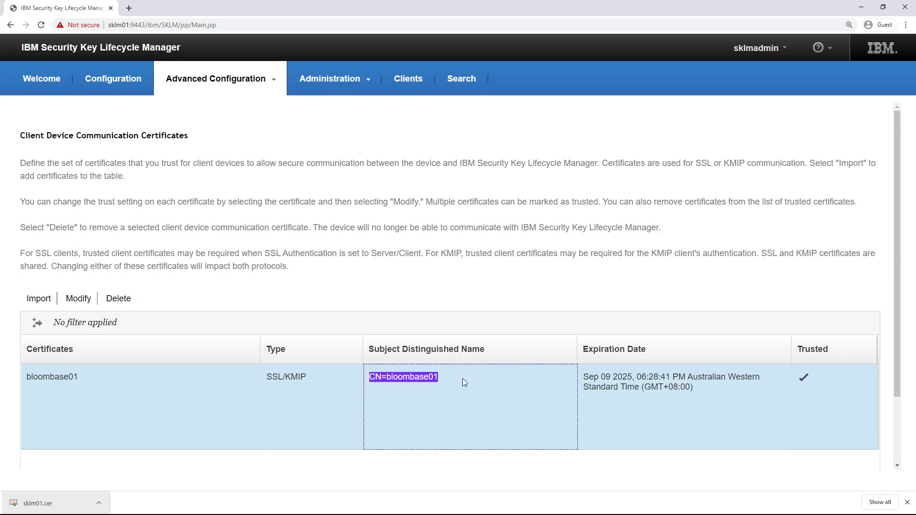
left_click(444, 379)
left_click(804, 378)
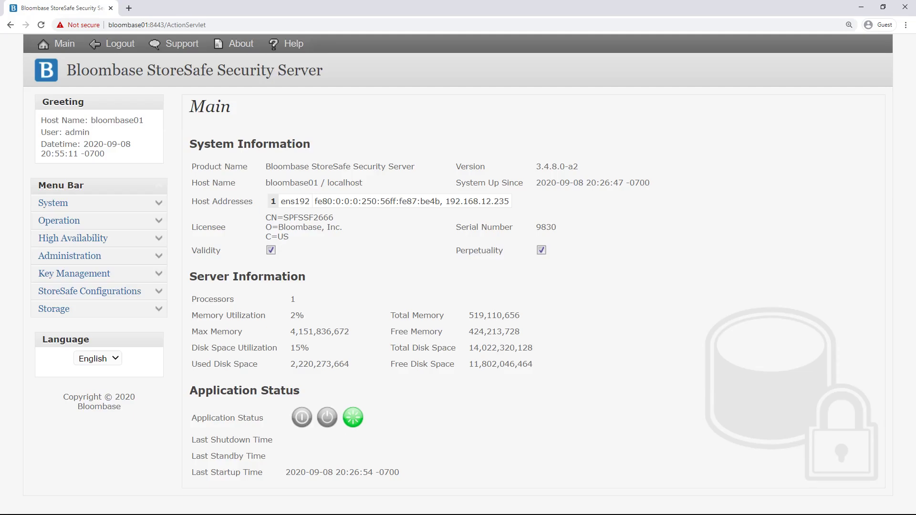
In Bloombase StoreSafe, open the OASIS KMIP key manager entry sklm01 for modification and choose IBM SKLM as its model
left_click(160, 276)
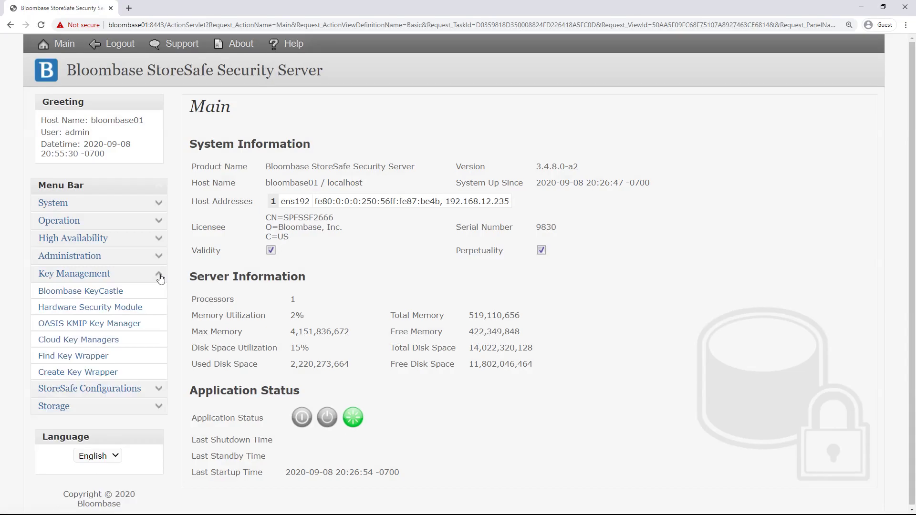
left_click(122, 324)
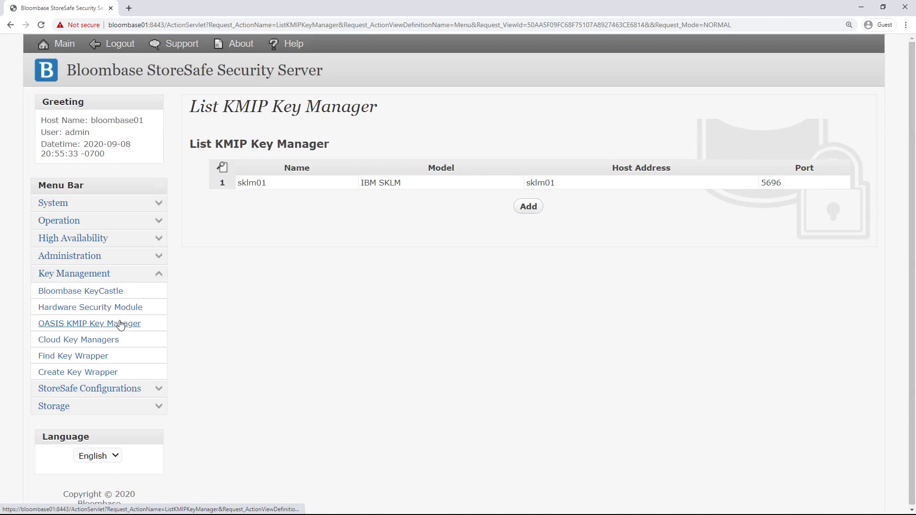
left_click(253, 186)
left_click(306, 168)
left_click_drag(306, 168, 261, 178)
left_click(366, 186)
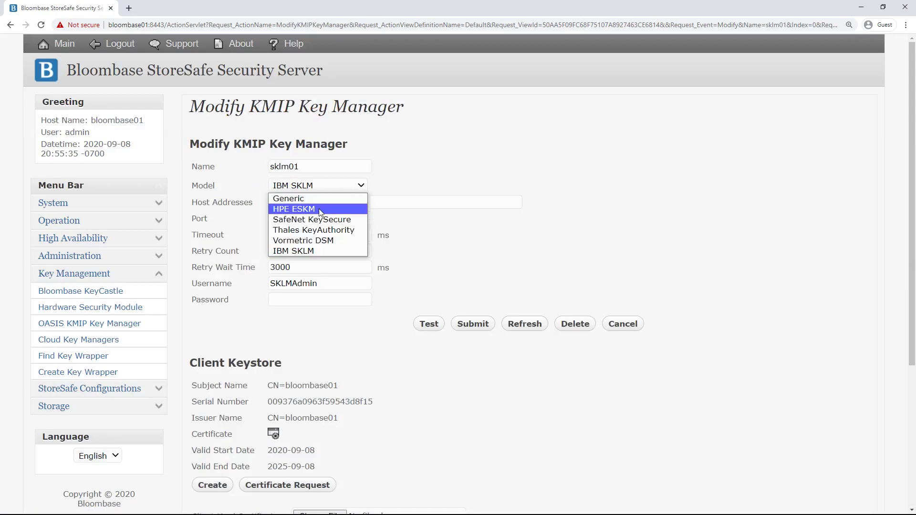
left_click(317, 251)
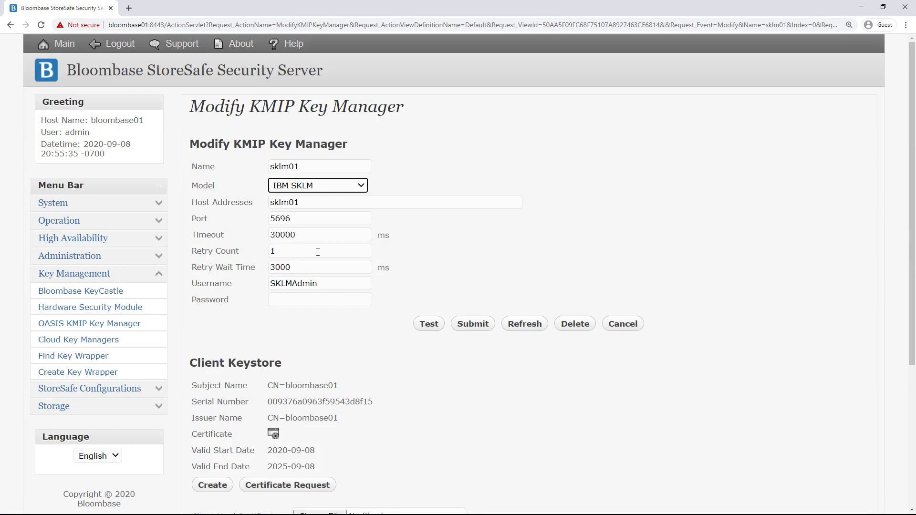
Check the key manager's host address, port and username, and enter the account password
left_click_drag(317, 207, 257, 227)
left_click(455, 261)
scroll(365, 210, "down", 2)
left_click_drag(340, 192, 262, 193)
left_click(296, 208)
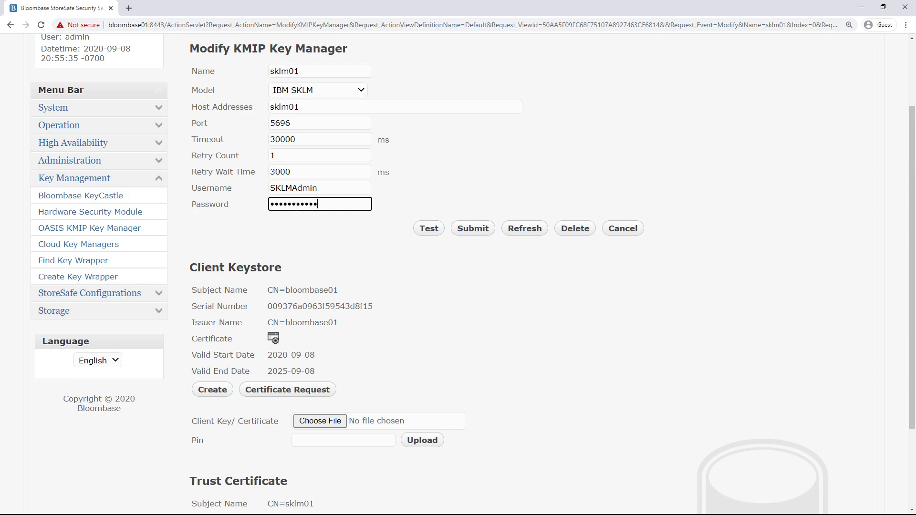
left_click(391, 287)
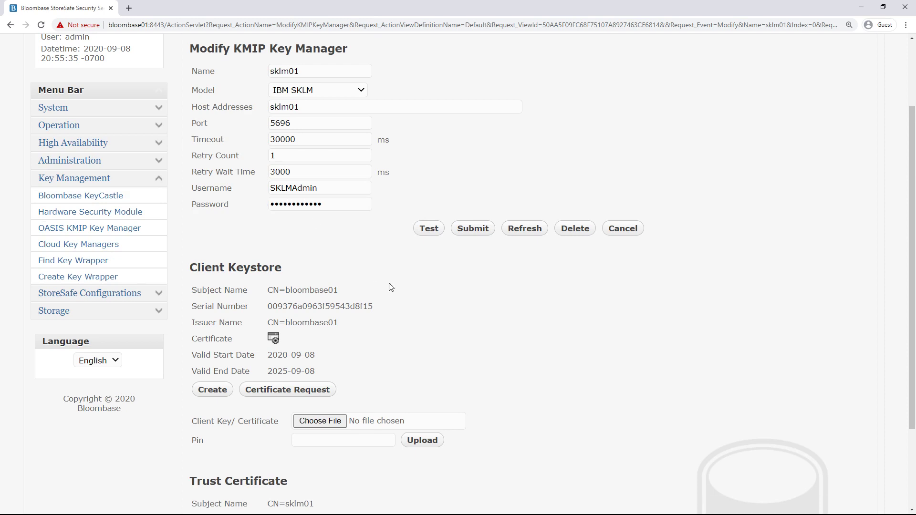
Examine the subject names of the client keystore and the trust certificate on the key manager page
scroll(391, 287, "down", 3)
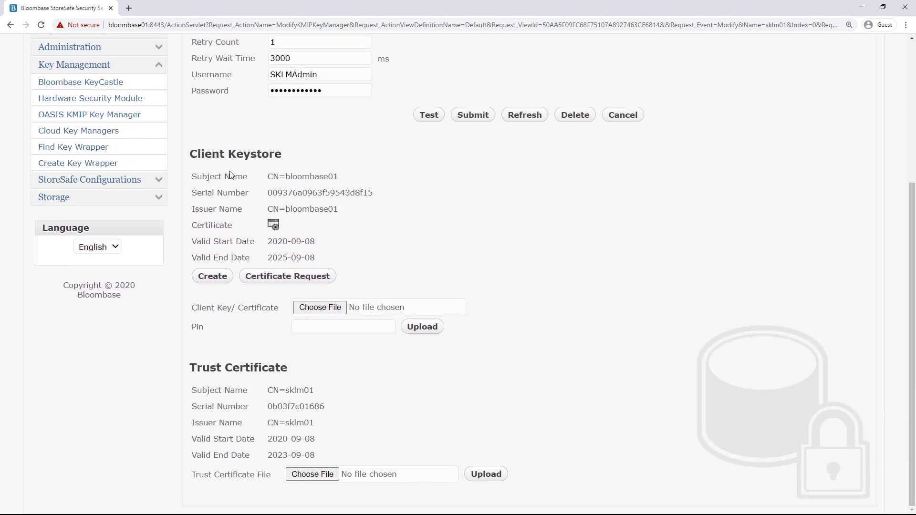
left_click_drag(266, 181, 341, 183)
left_click(379, 229)
triple_click(266, 392)
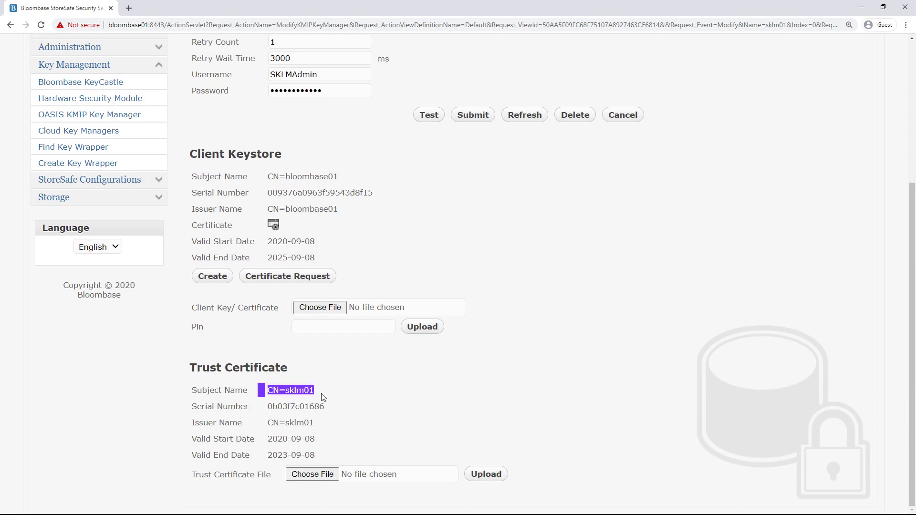
left_click(374, 398)
Test the connection to the sklm01 key manager and read the test result
scroll(379, 396, "up", 5)
left_click(433, 329)
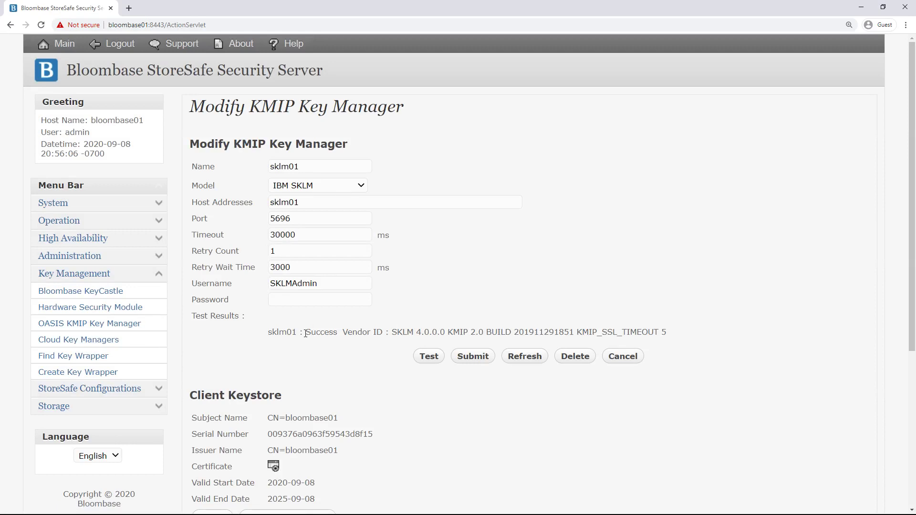
triple_click(292, 336)
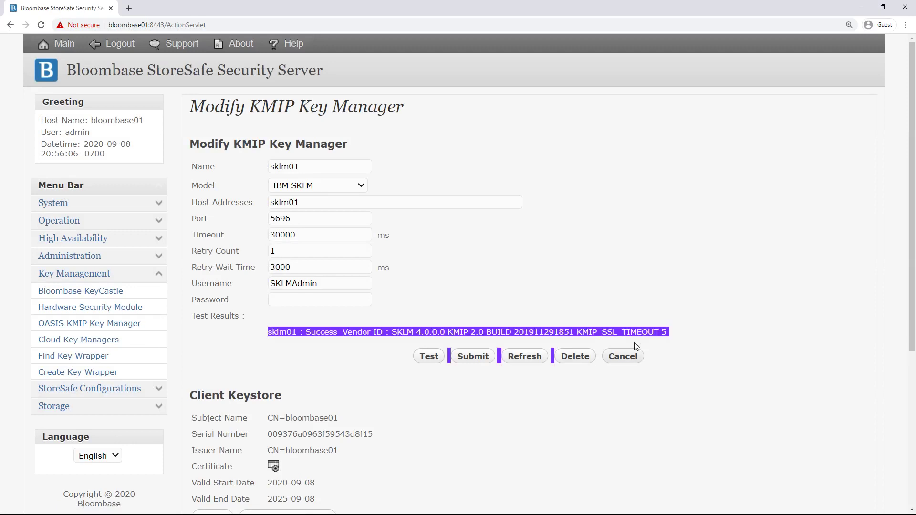
left_click(694, 349)
Start a new key wrapper from the key wrapper search, with OASIS KMIP Key Manager as key source and sklm01 as key manager
left_click(93, 357)
left_click(496, 213)
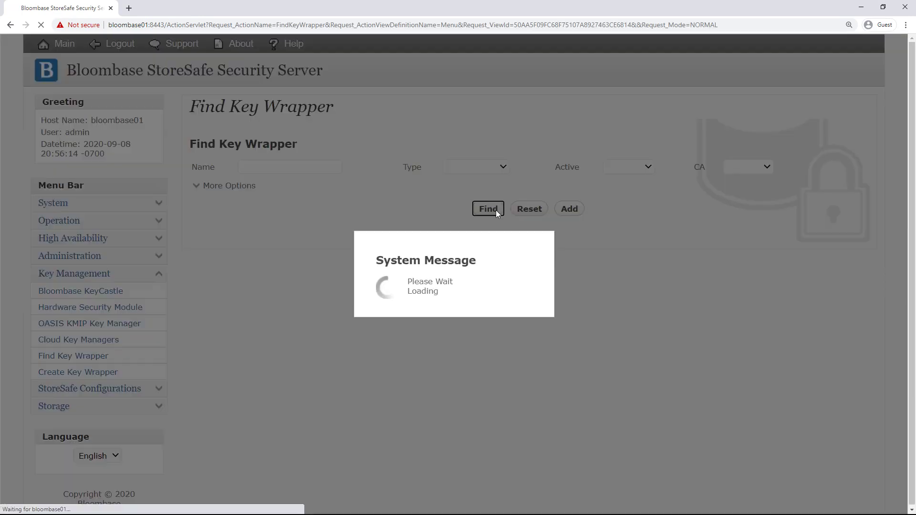
left_click(568, 211)
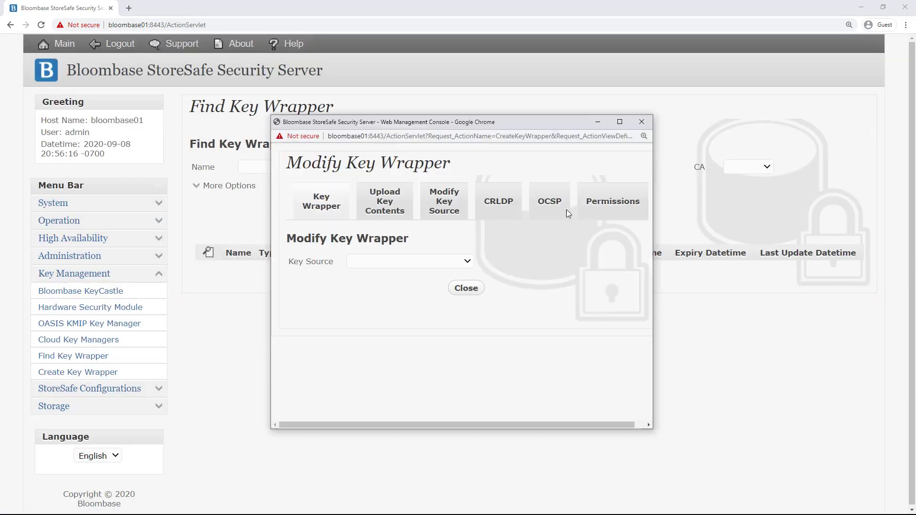
left_click(382, 262)
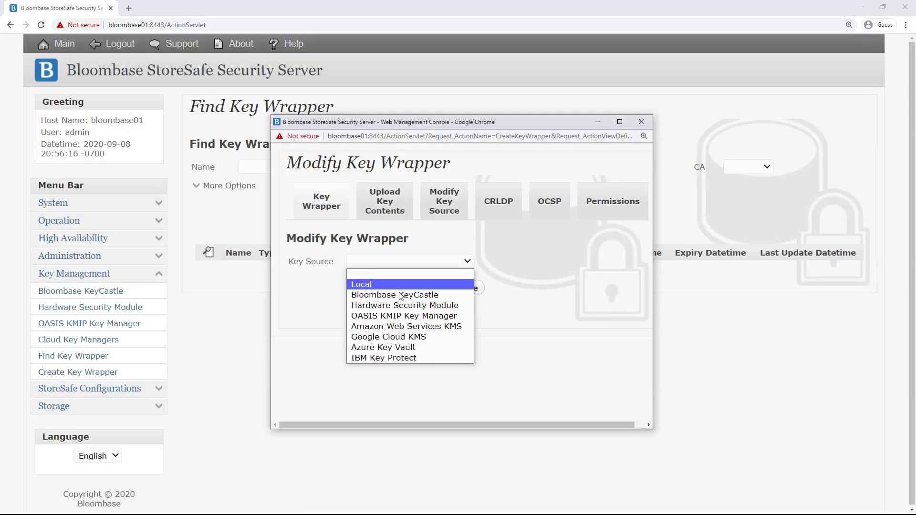
left_click(407, 317)
left_click(390, 262)
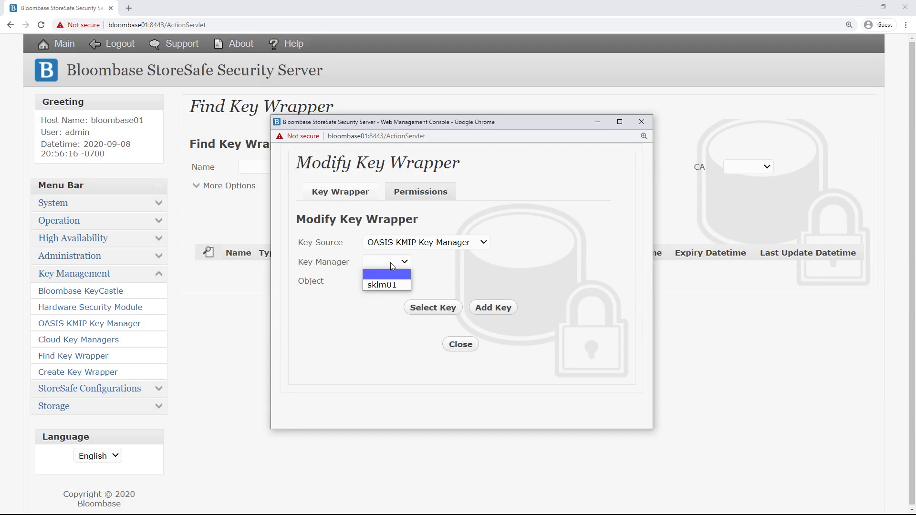
left_click(390, 284)
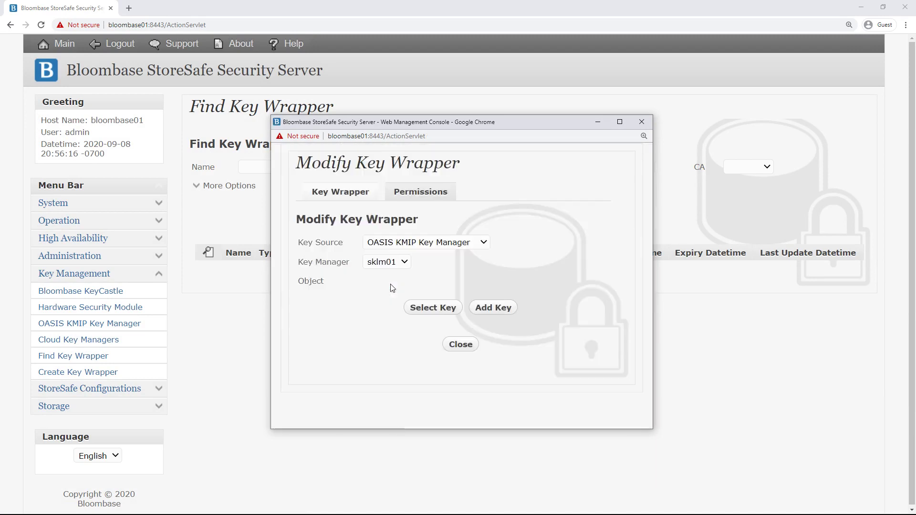
Add a key named key01 to the key wrapper and generate it on the key manager
left_click(484, 308)
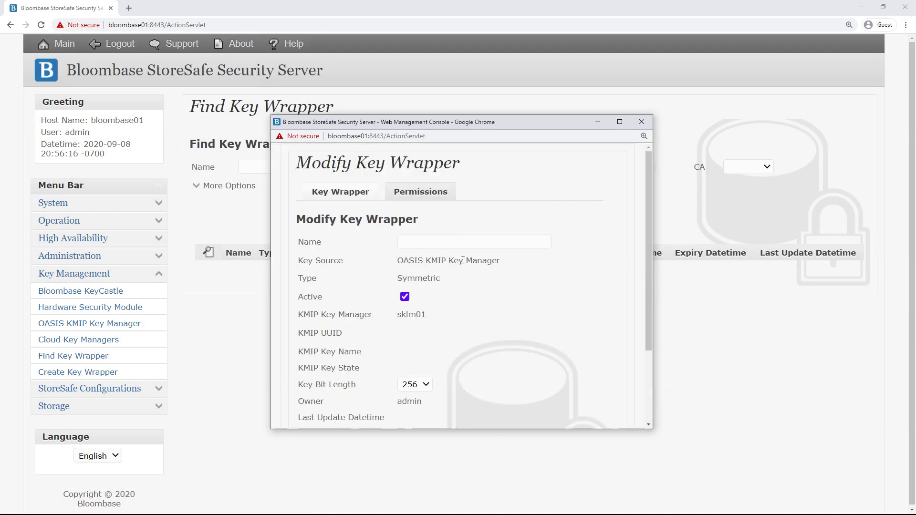
left_click(462, 245)
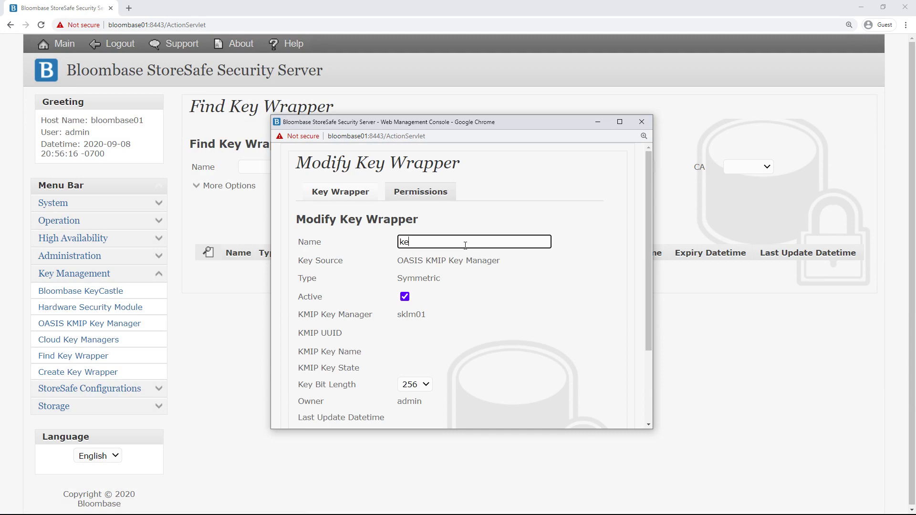
left_click(490, 281)
scroll(490, 280, "down", 3)
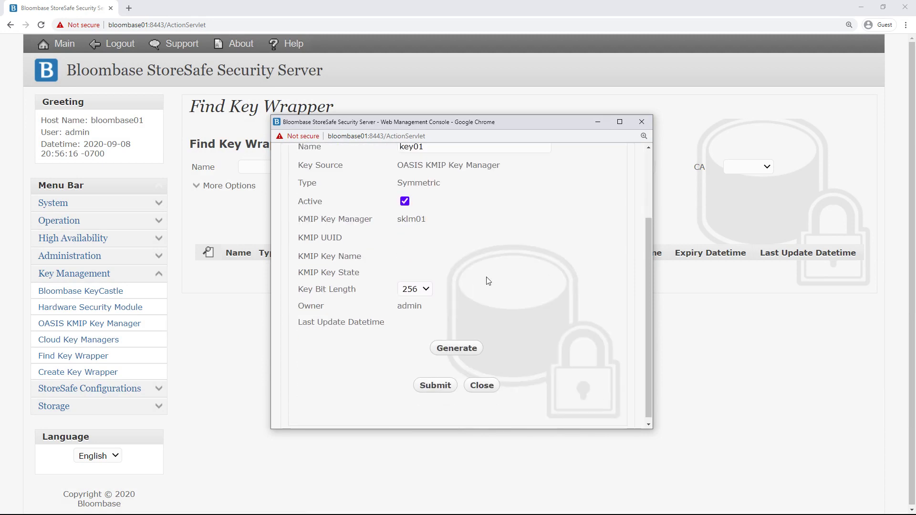
left_click(459, 348)
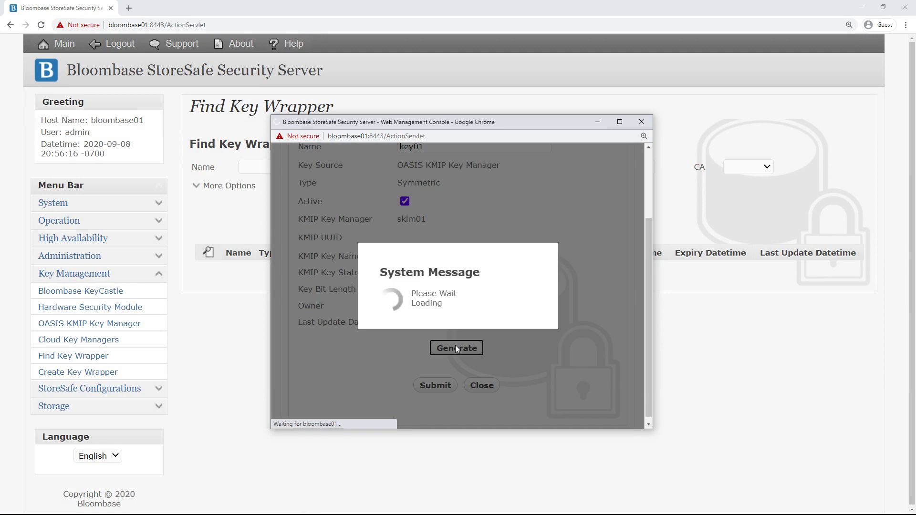
Review the generated key's KMIP UUID, then submit and confirm the key01 key wrapper
scroll(457, 349, "down", 2)
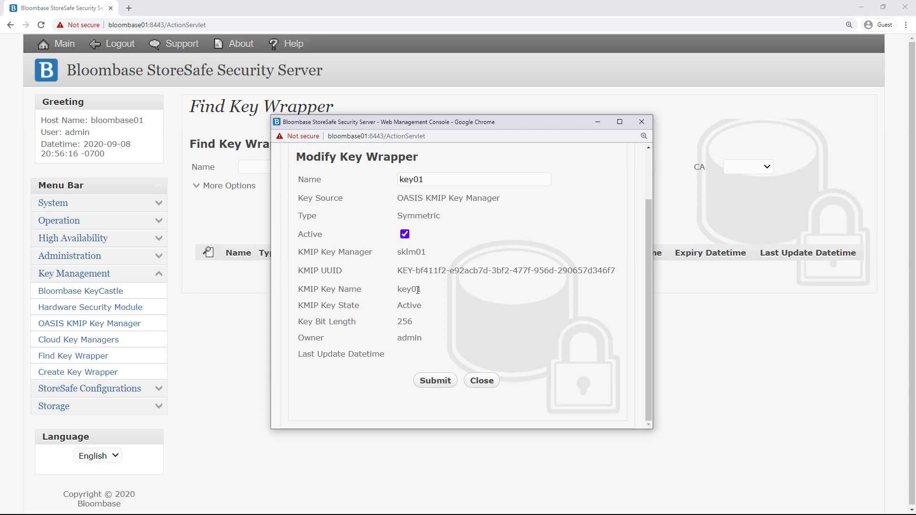
mouse_move(398, 272)
left_mouse_down()
mouse_move(622, 270)
mouse_move(432, 279)
mouse_move(396, 272)
left_mouse_up()
left_click(621, 270)
left_click(450, 352)
left_click(435, 379)
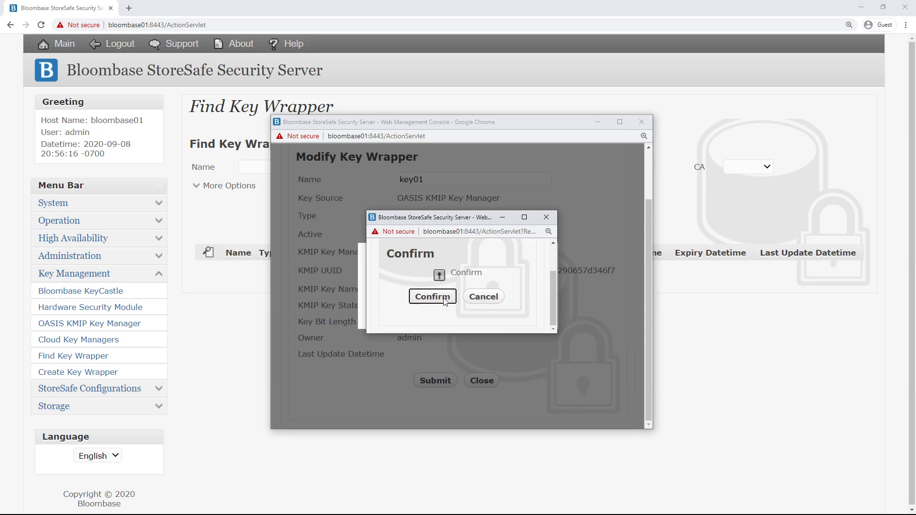
left_click(443, 298)
left_click(459, 242)
List the key wrappers and open key01 in the key wrapper editor to review its details
left_click(488, 208)
left_click(236, 285)
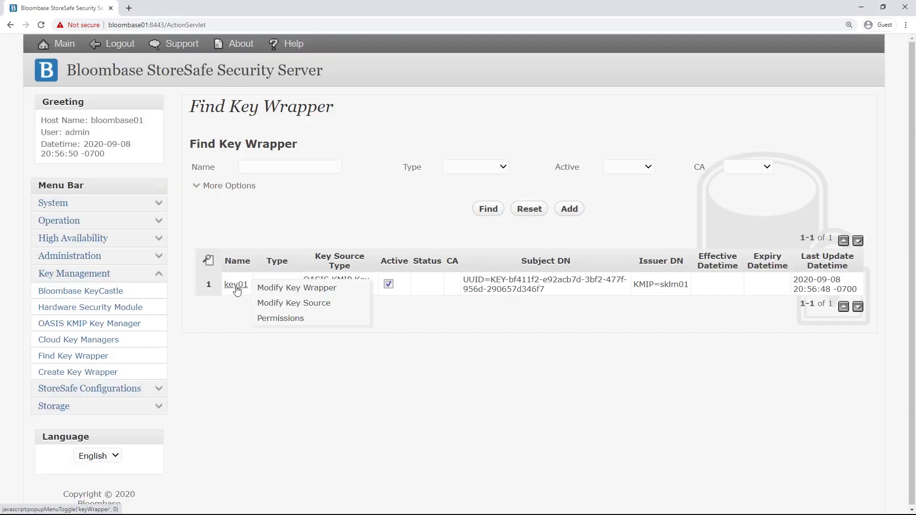
left_click(278, 289)
scroll(564, 248, "down", 3)
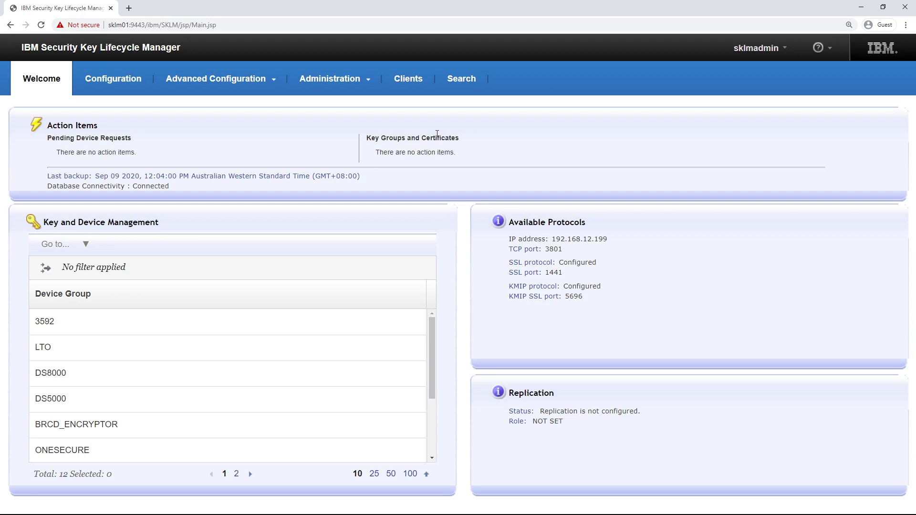
Search the key manager for objects of client BLOOMBASE01 and check key01's name and UUID in the results
left_click(469, 84)
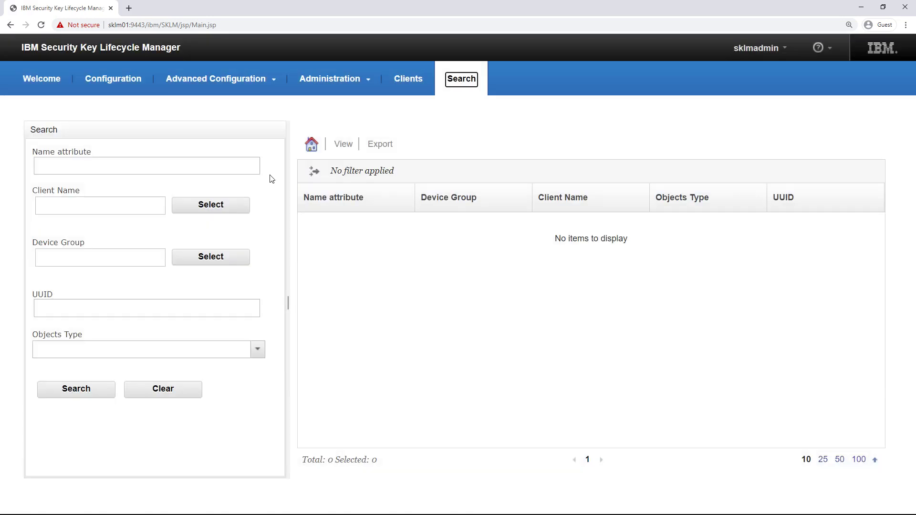
left_click(208, 205)
left_click(307, 266)
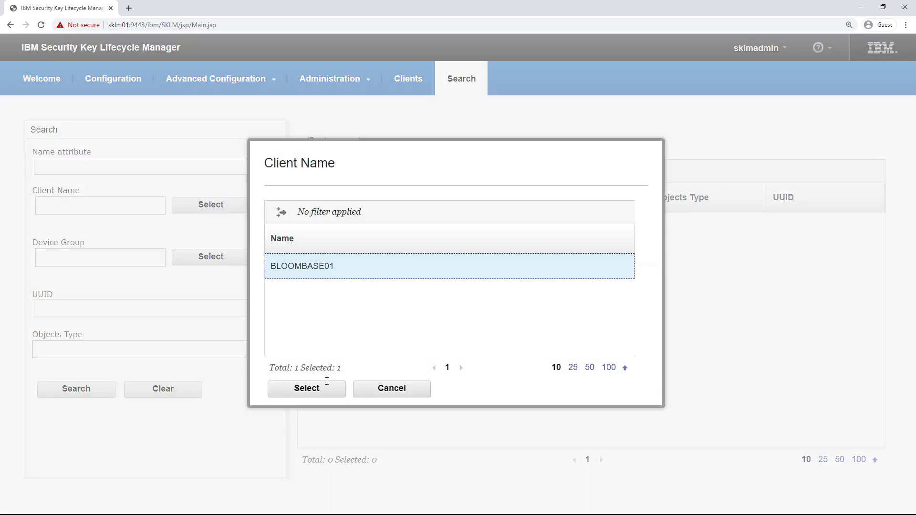
left_click(319, 392)
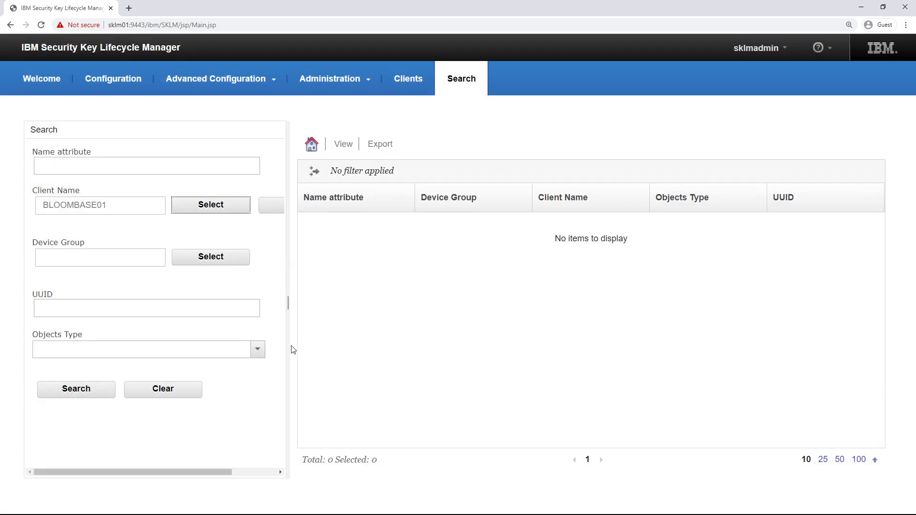
left_click(112, 395)
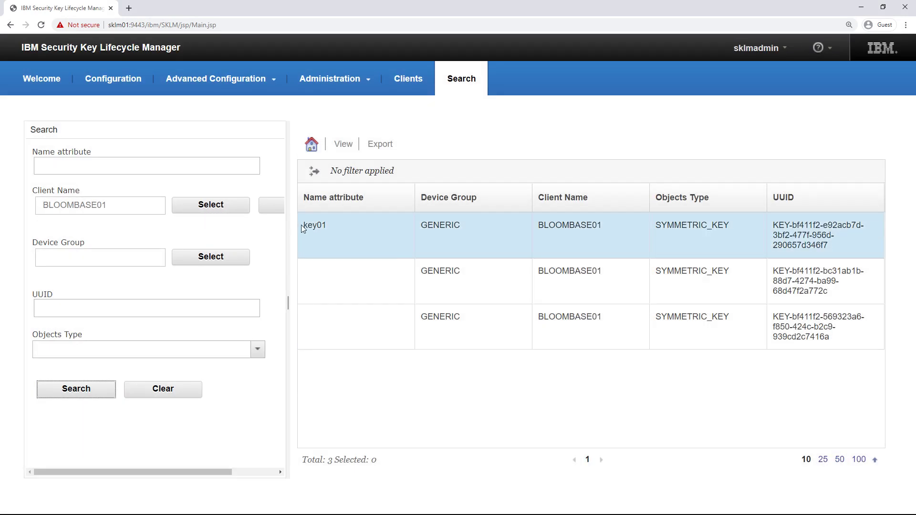
double_click(328, 228)
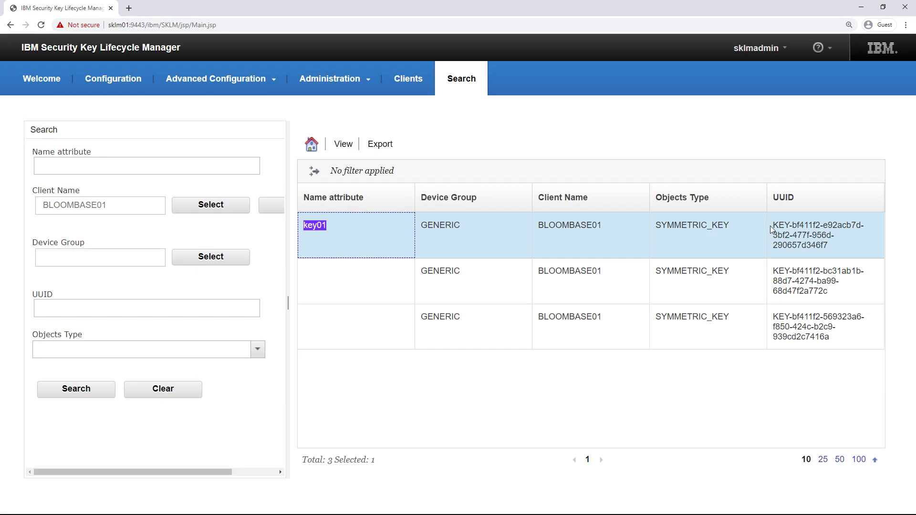
triple_click(830, 249)
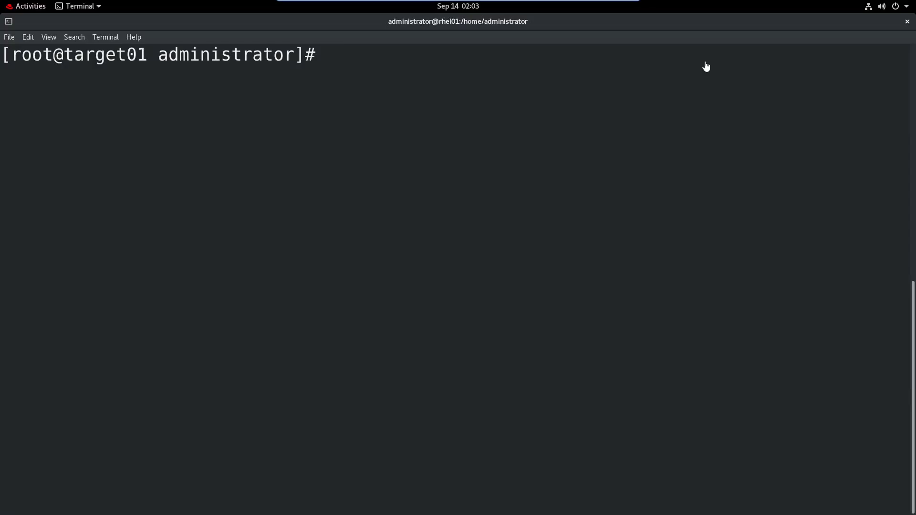
In the target01 terminal, print the system information with uname -a and list the disk details with fdisk -l /dev/sdb
type("uname -a")
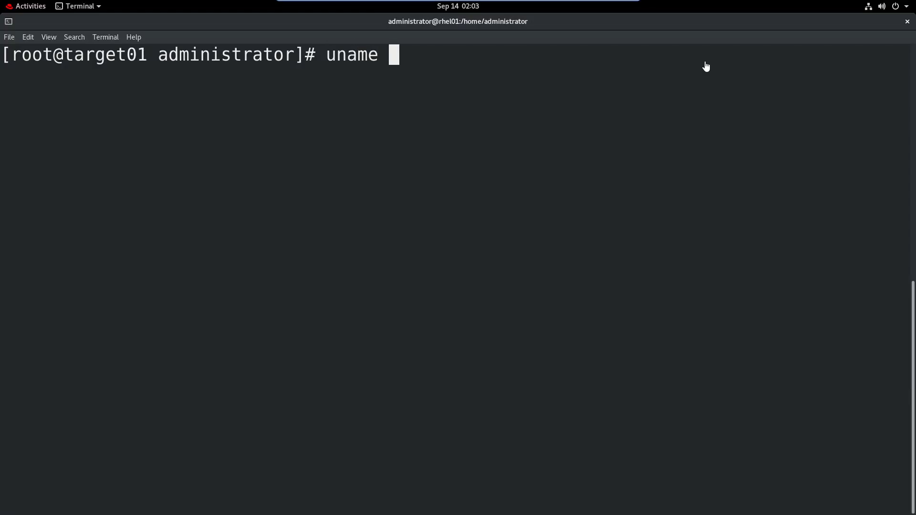
key("Return")
type("f")
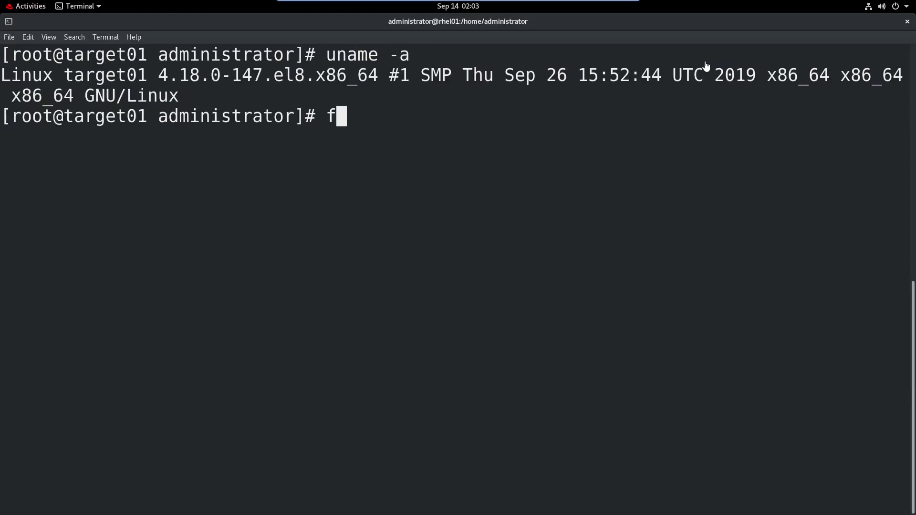
type("disk -l /d")
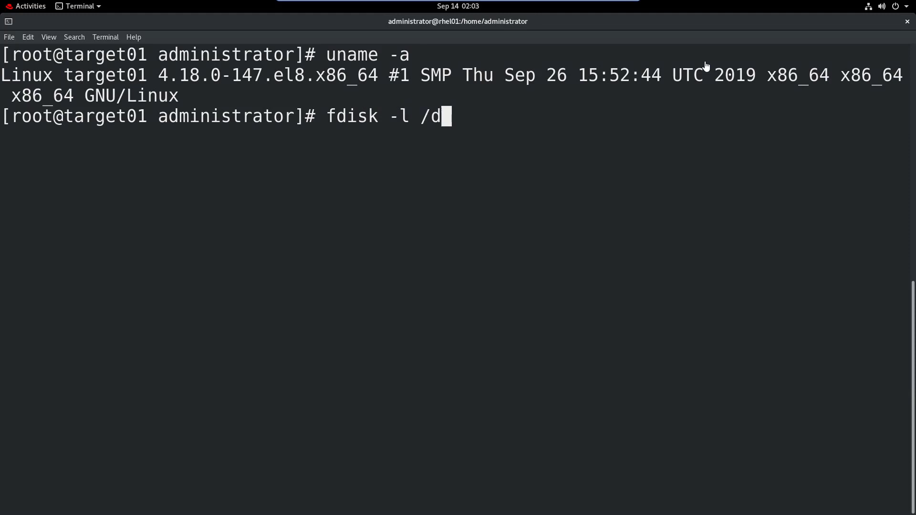
type("ev/sdb")
key("Return")
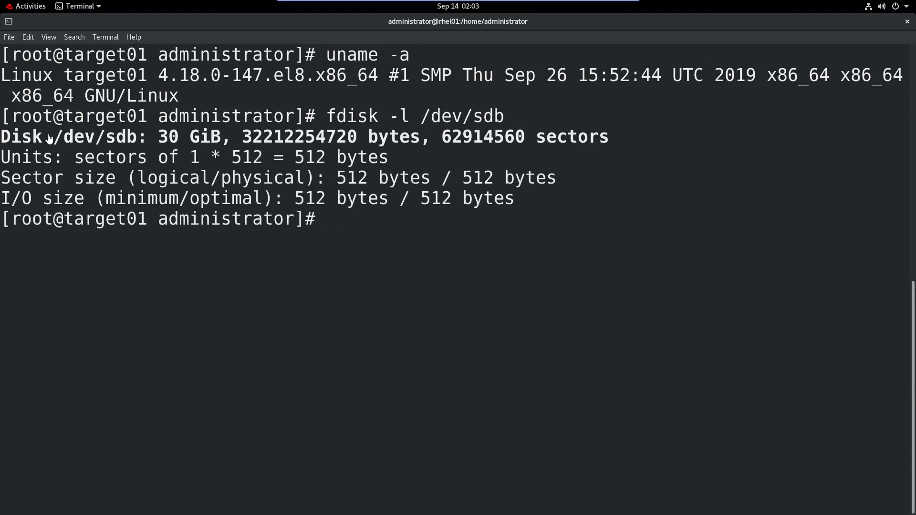
left_click_drag(54, 142, 217, 143)
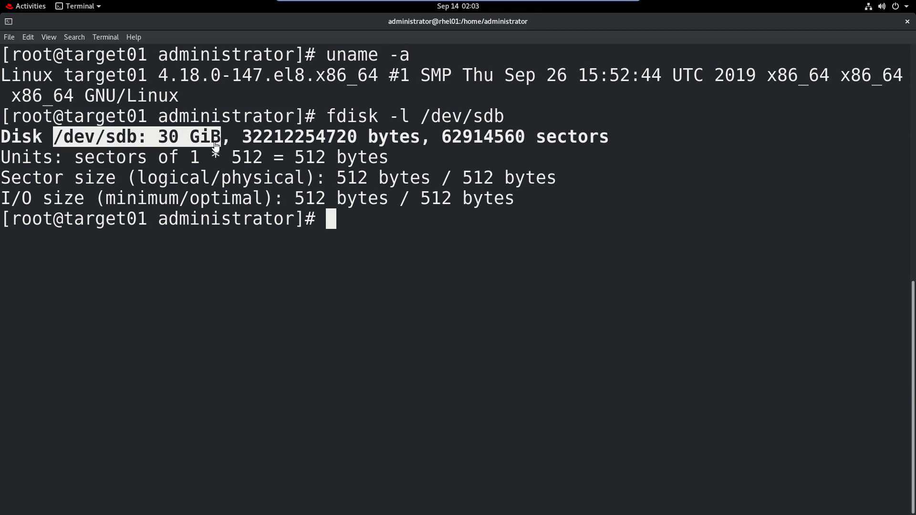
left_click(217, 143)
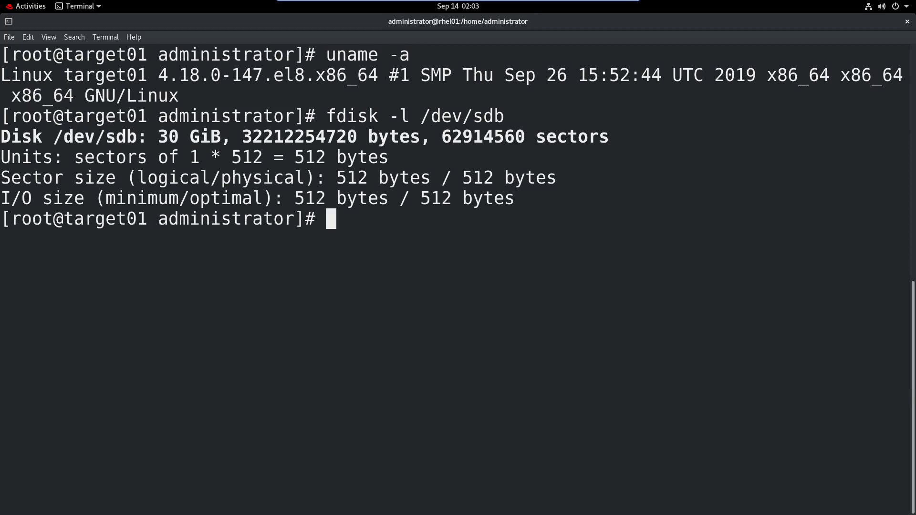
List the iSCSI target configuration with targetcli ls and examine the LUN0 block backstore and the ACL entry for bloombase01
type("target")
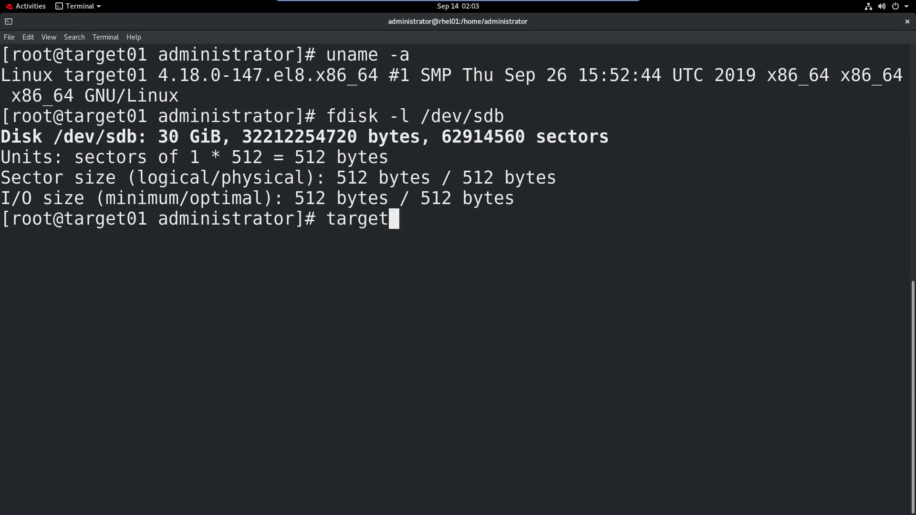
type("cli ls")
key("Return")
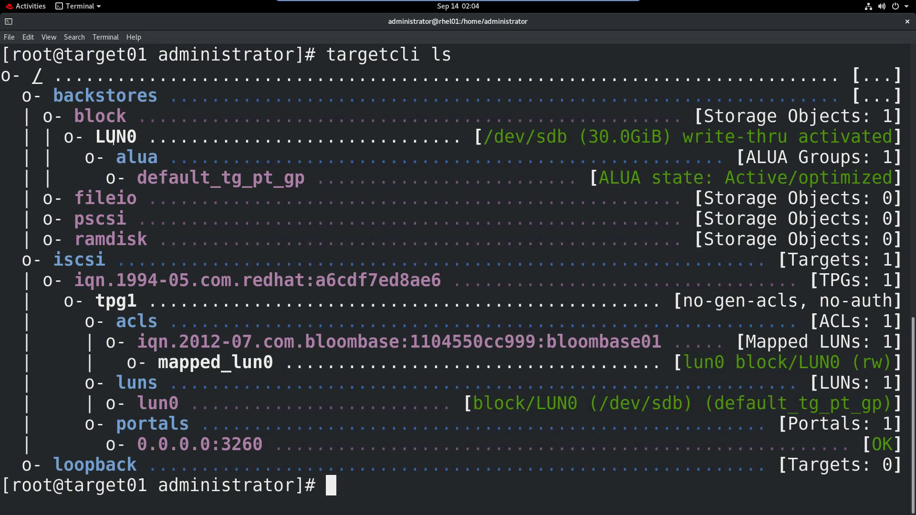
double_click(133, 138)
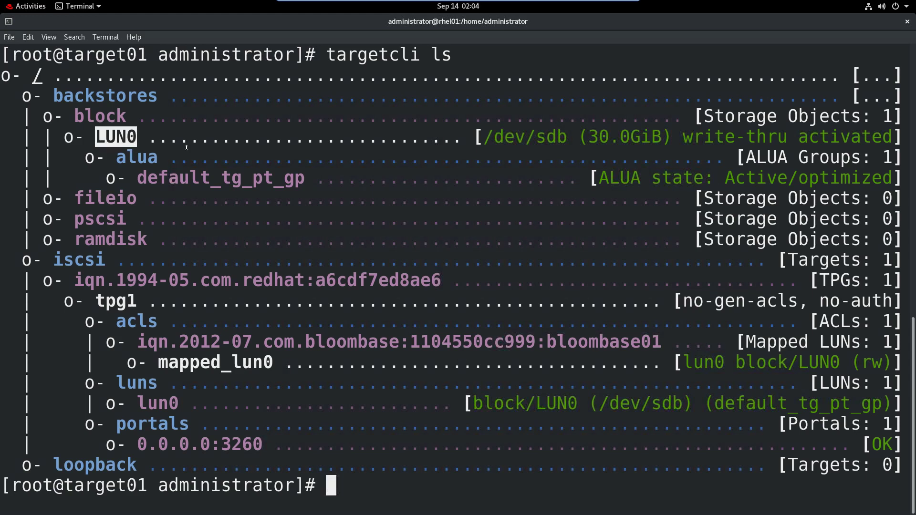
left_click_drag(485, 137, 672, 138)
left_click(475, 252)
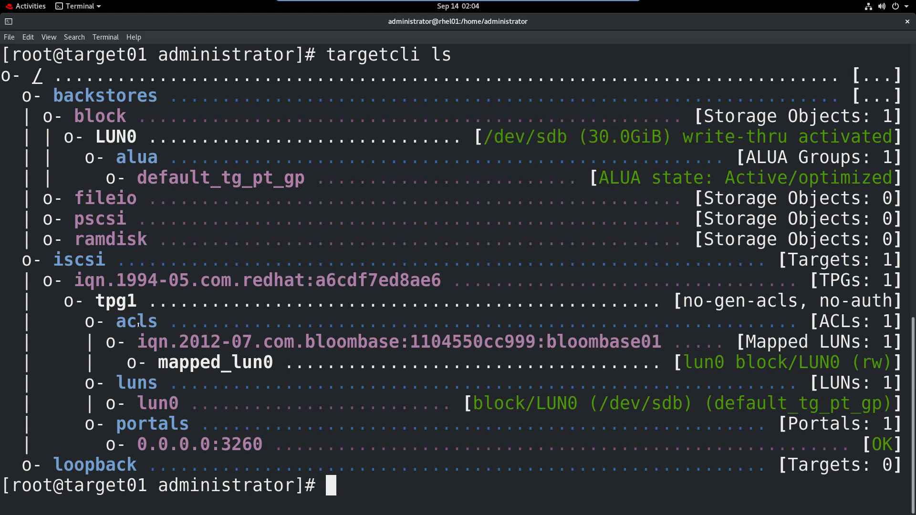
left_click_drag(116, 323, 668, 346)
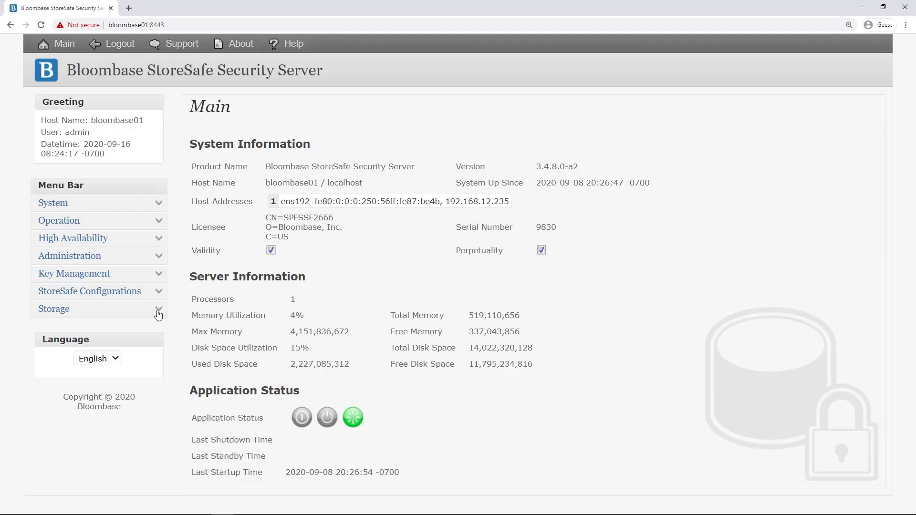
In the Bloombase StoreSafe web console, find the iSCSI physical storages, review the configuration of iqn.1994-05.com.redhat:a6cdf7ed8ae6 and close it
left_click(158, 312)
left_click(102, 395)
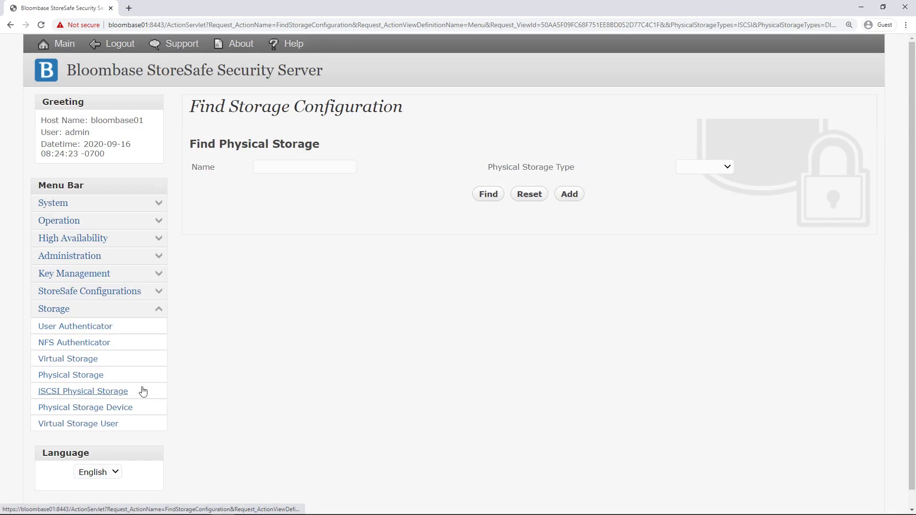
left_click(487, 194)
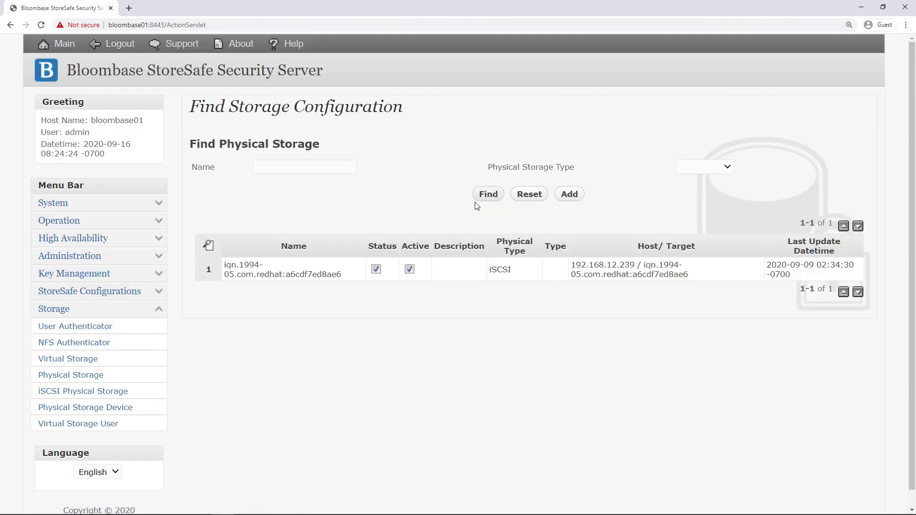
left_click(255, 270)
left_click(367, 276)
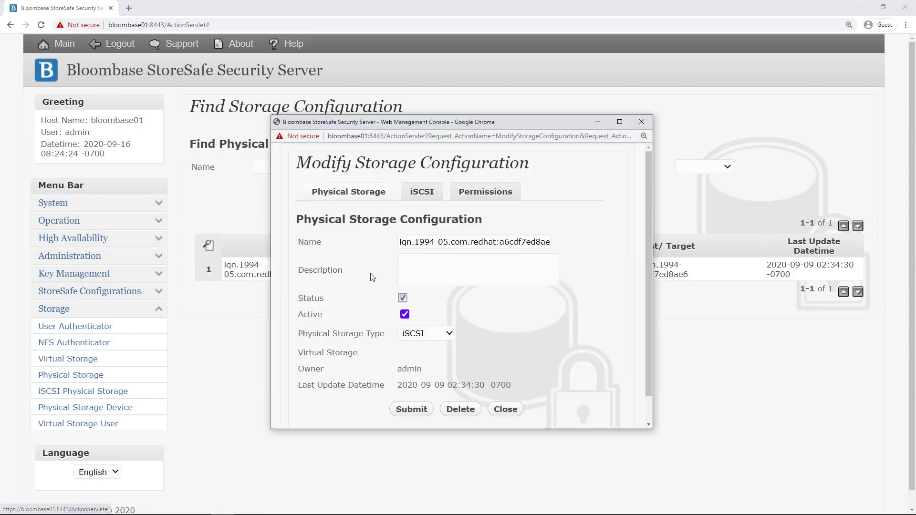
triple_click(413, 242)
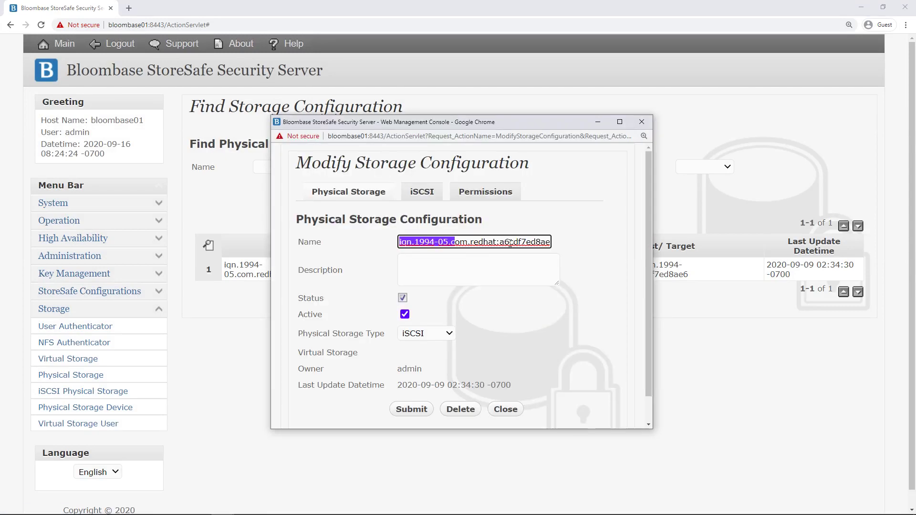
left_click(586, 237)
left_click(642, 122)
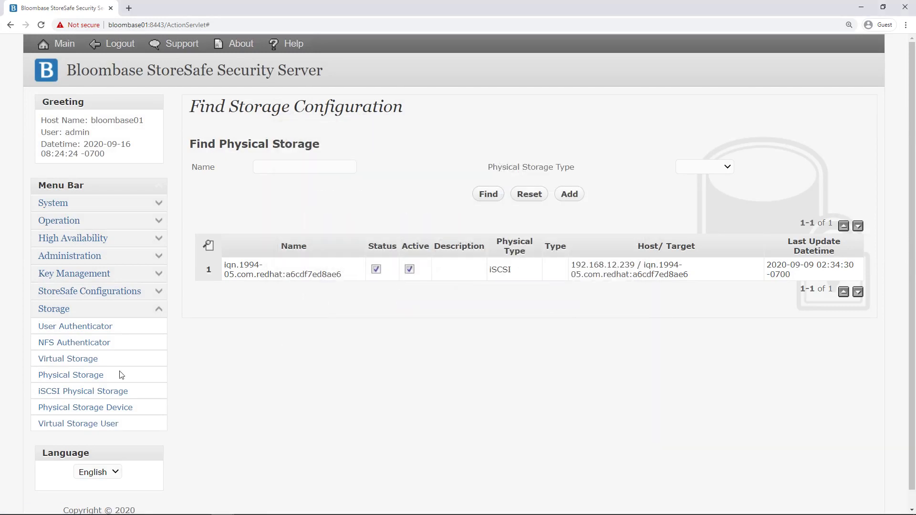
Find the physical storages, open iSCSI01 and review its name and physical storage type, leaving the type set to Device
left_click(95, 376)
left_click(496, 195)
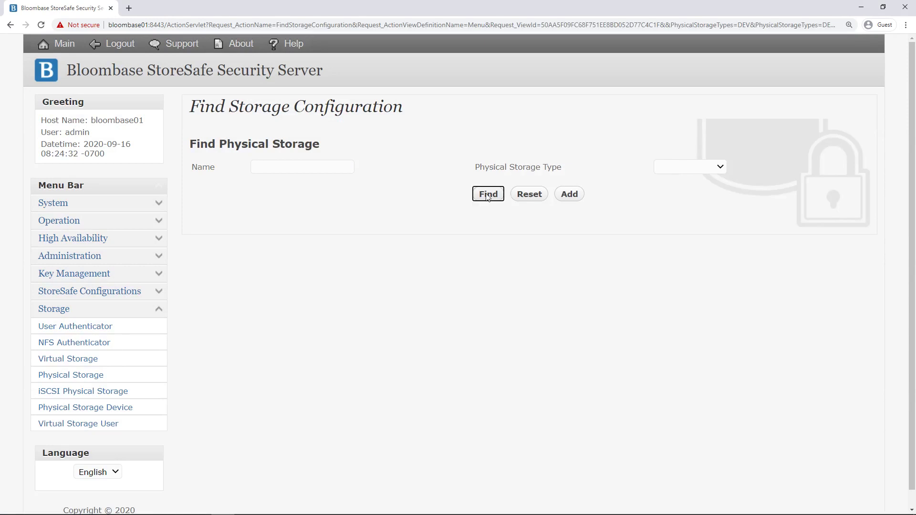
left_click(239, 258)
left_click(285, 261)
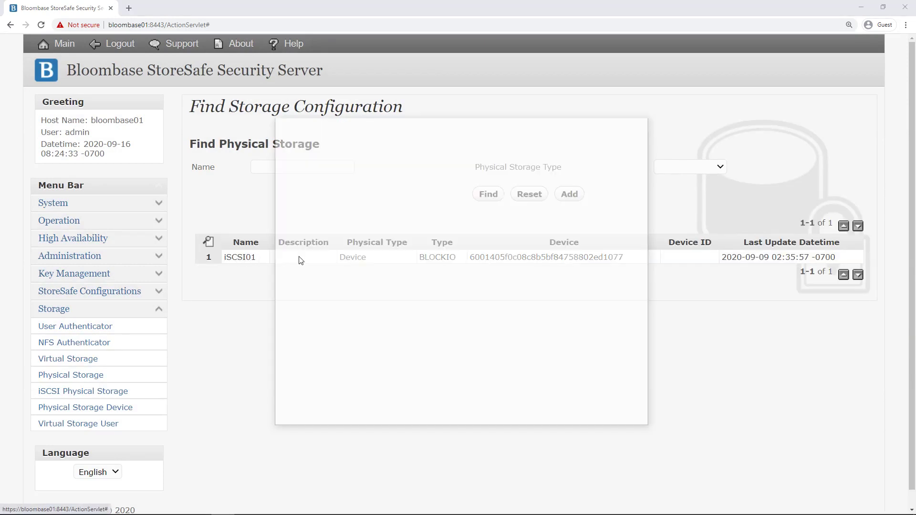
double_click(400, 240)
left_click(409, 305)
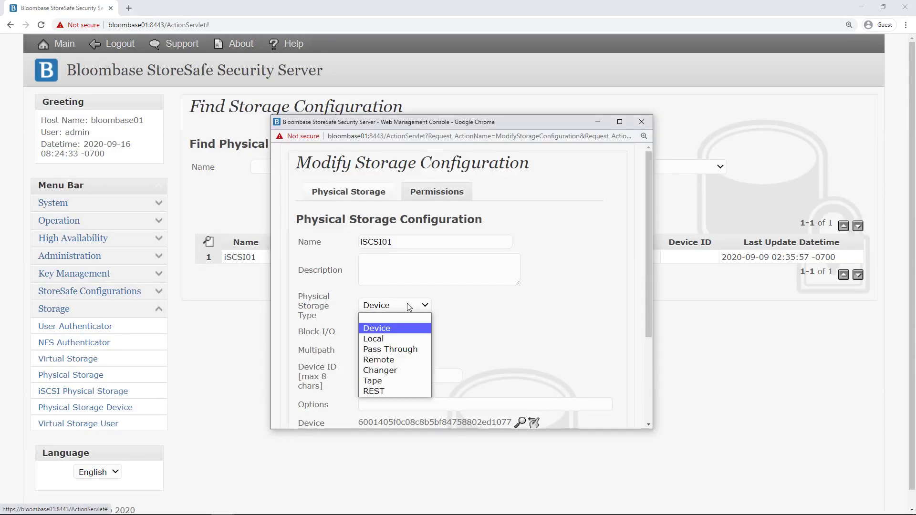
left_click(415, 328)
Turn Block I/O off and back on for the iSCSI01 physical storage
scroll(468, 339, "down", 3)
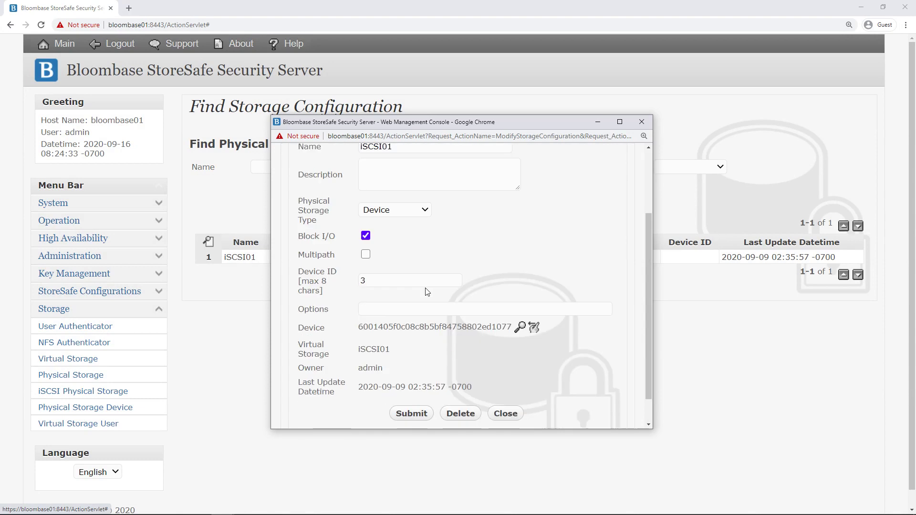
left_click(365, 236)
scroll(410, 253, "down", 3)
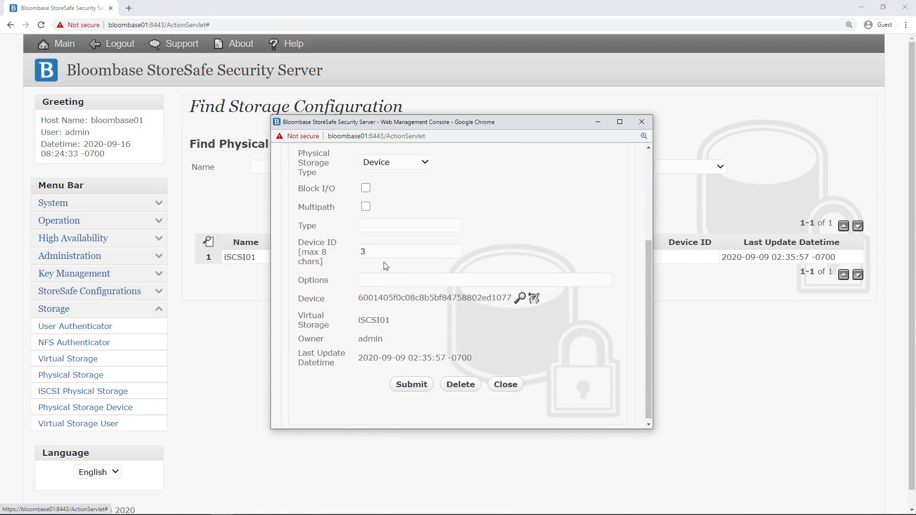
left_click(367, 190)
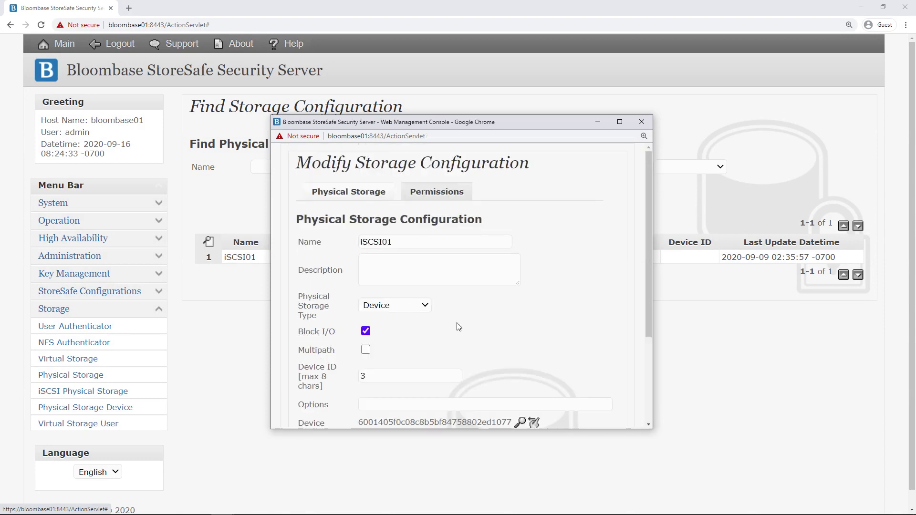
Review iSCSI01's device, look up the available disks, choose the 30GB LUN0 disk and close the configuration without submitting
scroll(454, 324, "down", 3)
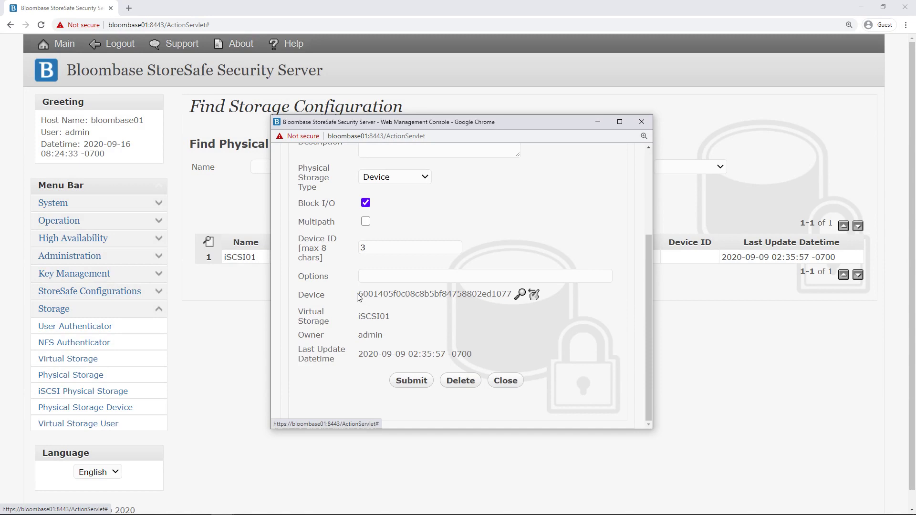
left_click_drag(359, 297, 524, 305)
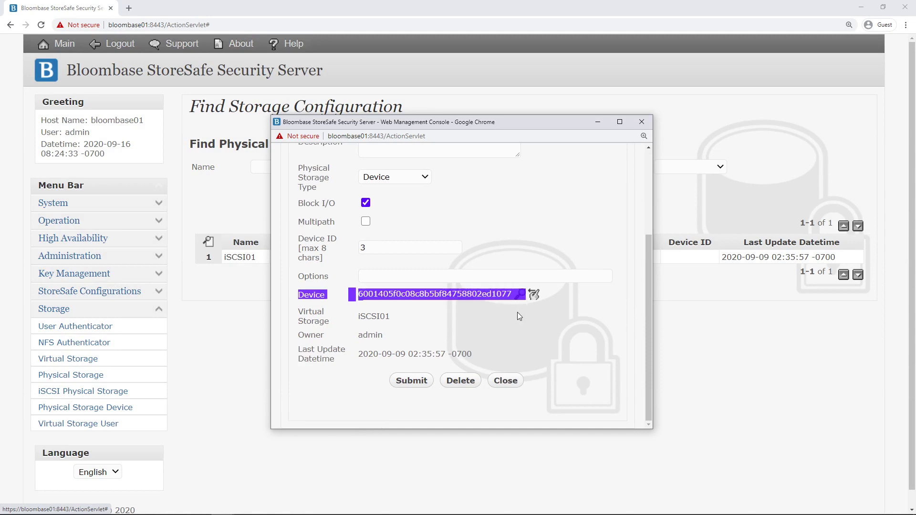
left_click(521, 296)
scroll(417, 289, "down", 2)
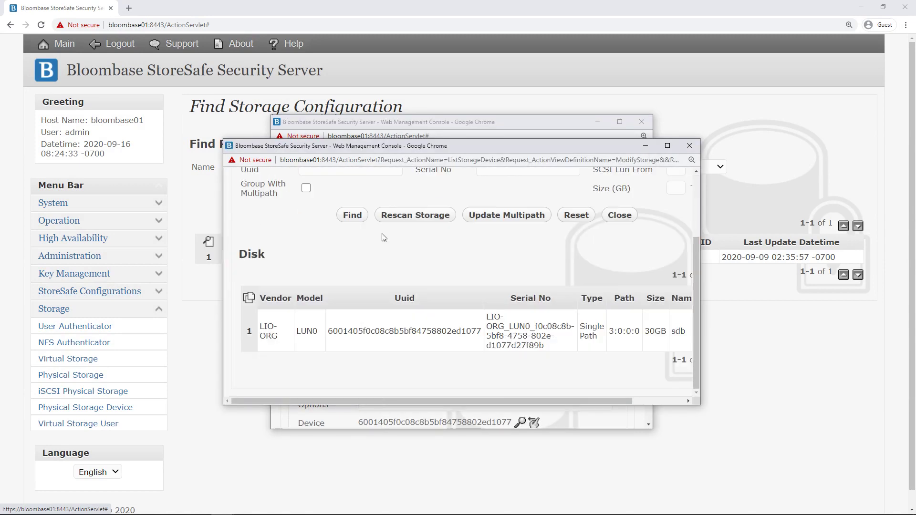
left_click(361, 219)
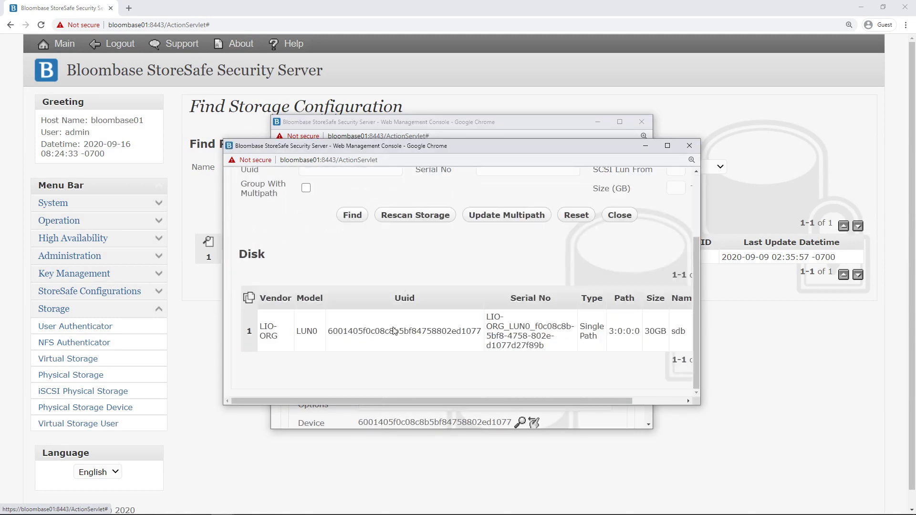
left_click(394, 330)
scroll(453, 301, "down", 3)
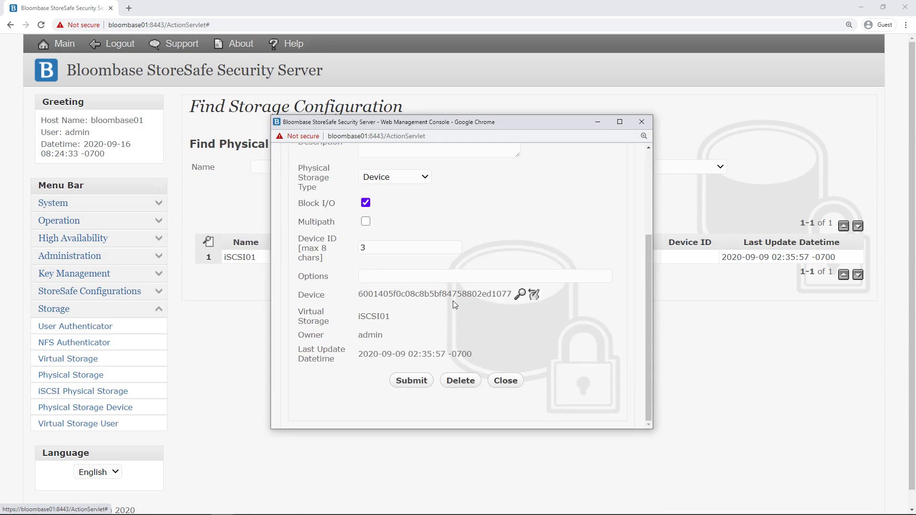
left_click(505, 381)
Find the virtual storages, open iSCSI01 and review its active status, mode and assigned physical storage
left_click(68, 360)
left_click(486, 215)
left_click(243, 272)
left_click(297, 277)
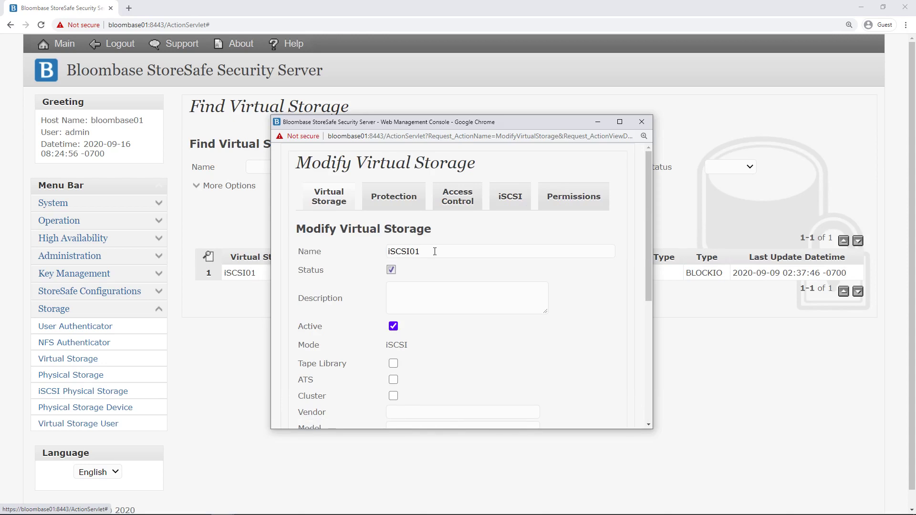
left_click(412, 332)
left_click_drag(397, 345, 399, 359)
left_click(468, 370)
scroll(467, 370, "down", 5)
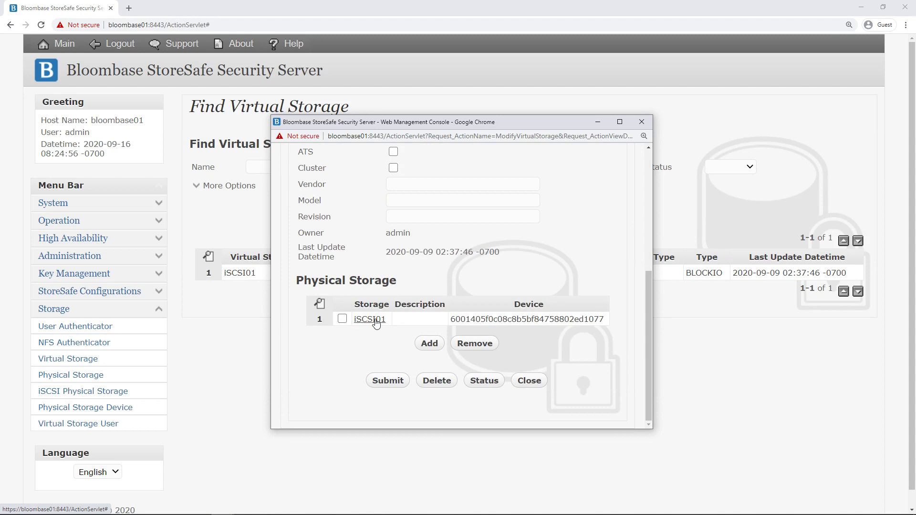
Open the protection settings of the iSCSI01 virtual storage and review its protection type and assigned encryption key
left_click_drag(391, 320, 356, 320)
left_click(365, 351)
scroll(391, 296, "up", 5)
left_click(398, 204)
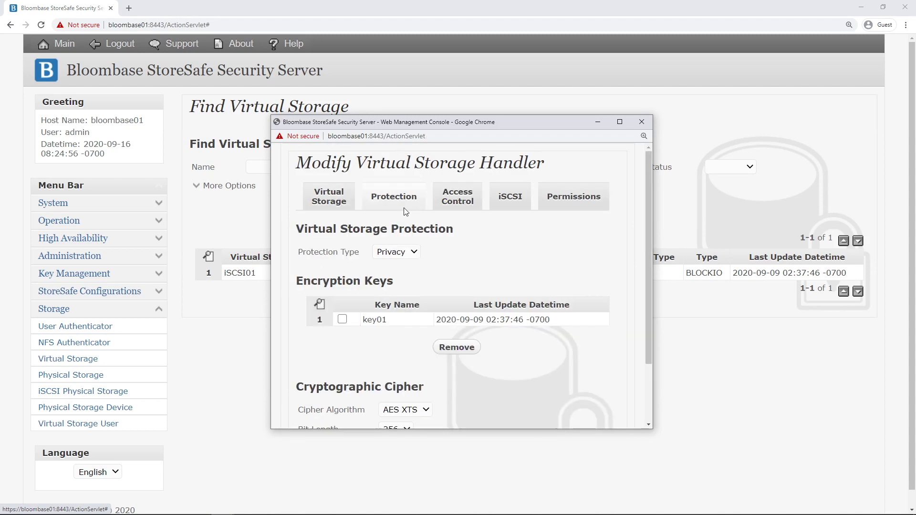
scroll(401, 210, "down", 1)
left_click(397, 205)
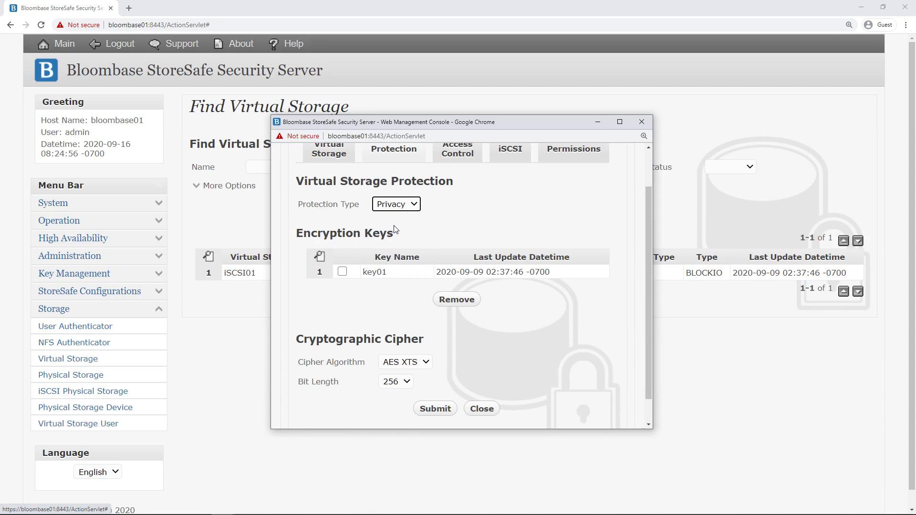
left_click_drag(392, 276, 347, 281)
left_click(370, 313)
Review the virtual storage's cipher algorithm and available bit lengths, keeping the bit length at 256
scroll(376, 308, "down", 1)
left_click(393, 334)
left_click(399, 367)
left_click(395, 354)
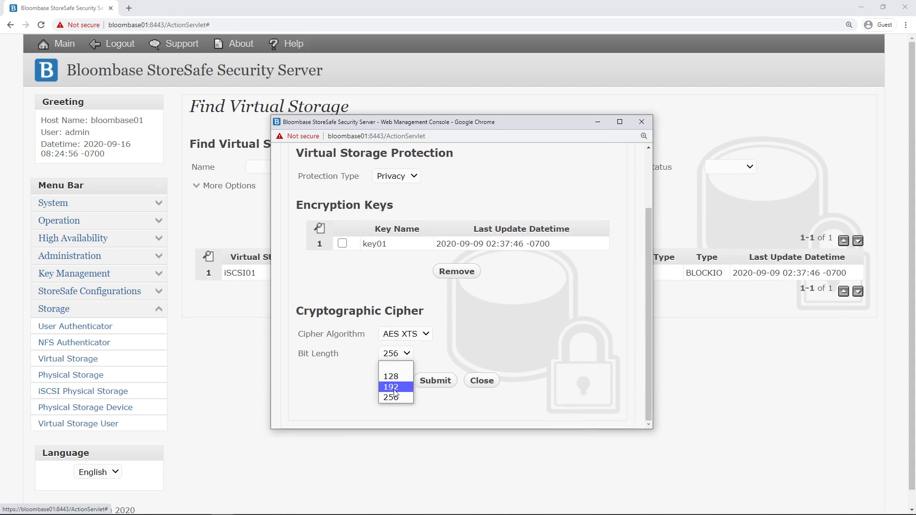
left_click(391, 398)
scroll(466, 333, "up", 2)
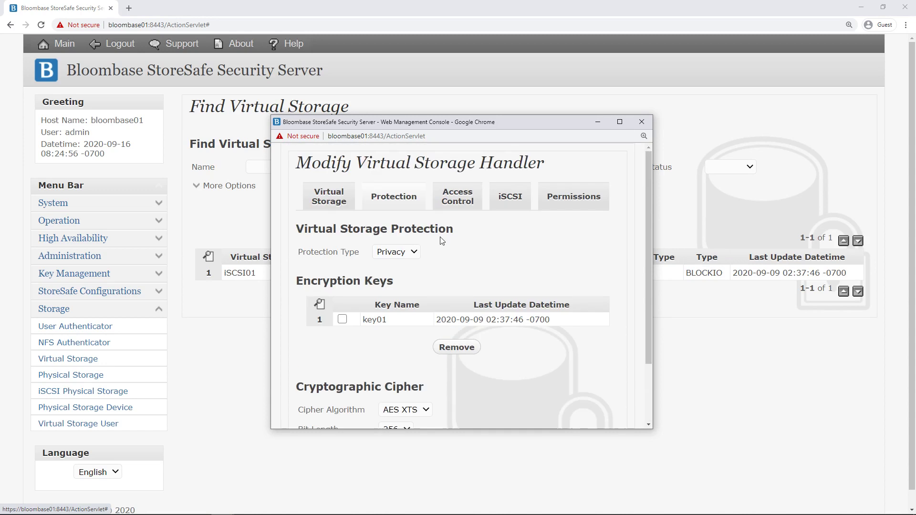
Review the allowed portals, incoming users and initiators in iSCSI01's access control, closing the configuration without submitting
left_click(461, 206)
scroll(438, 264, "down", 4)
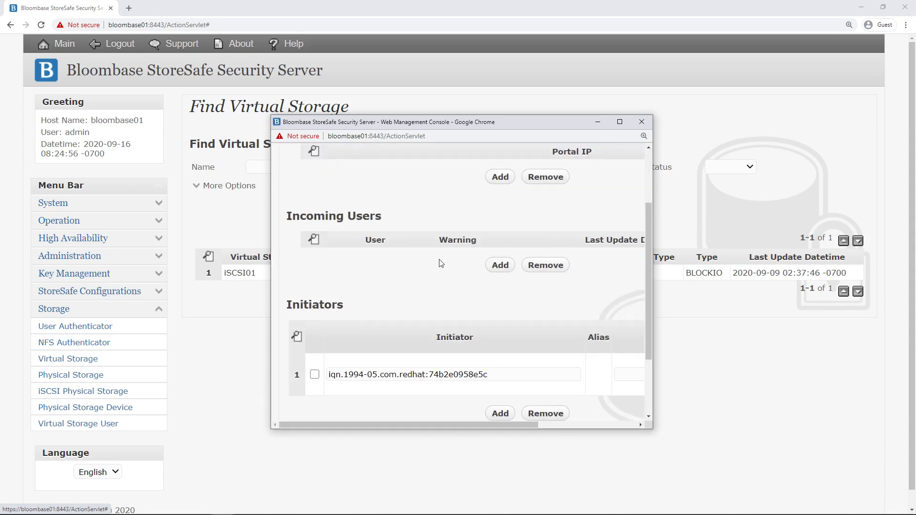
left_click_drag(498, 282, 275, 299)
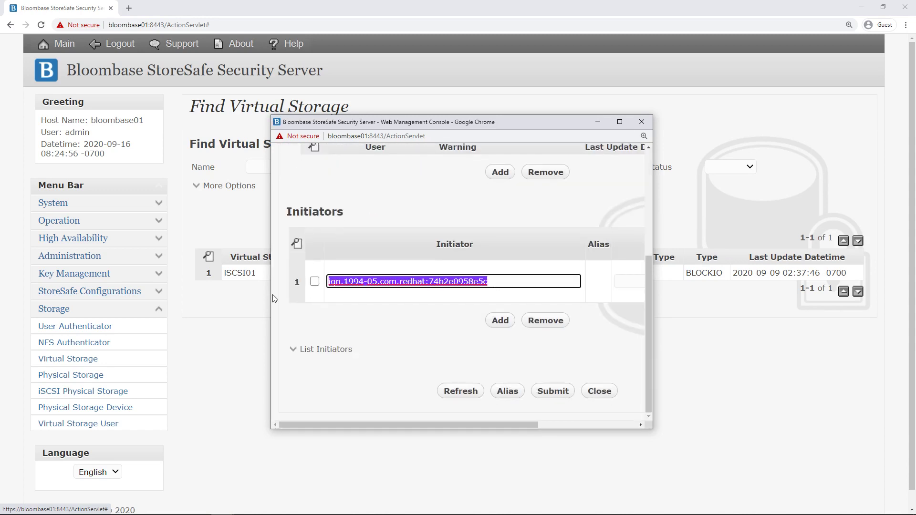
left_click(420, 339)
scroll(477, 348, "up", 4)
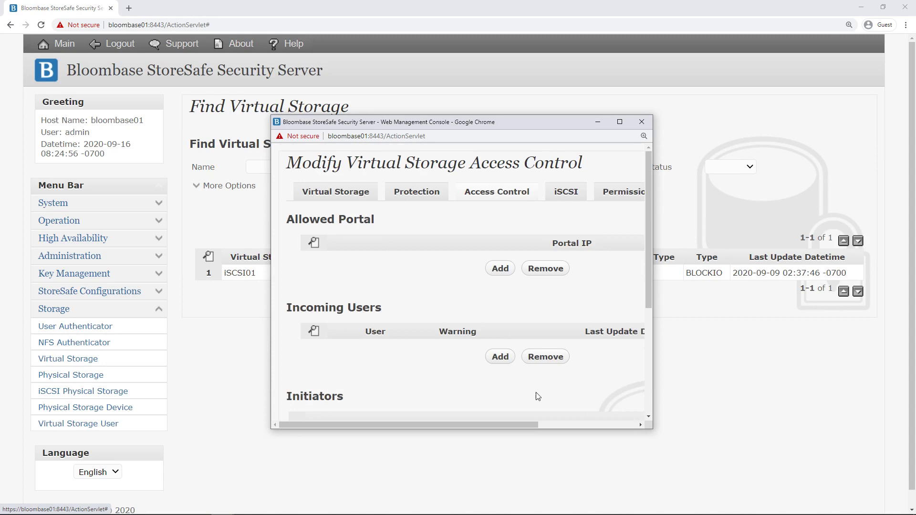
scroll(519, 299, "down", 4)
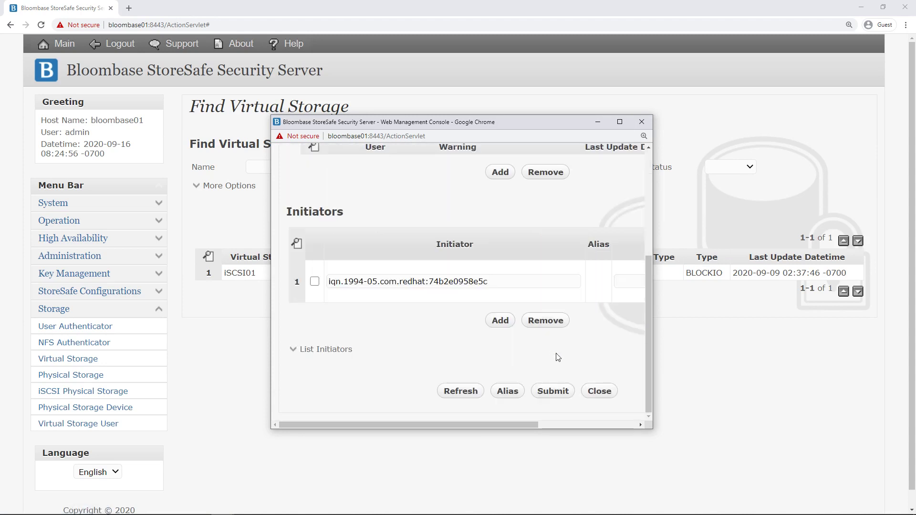
left_click(594, 389)
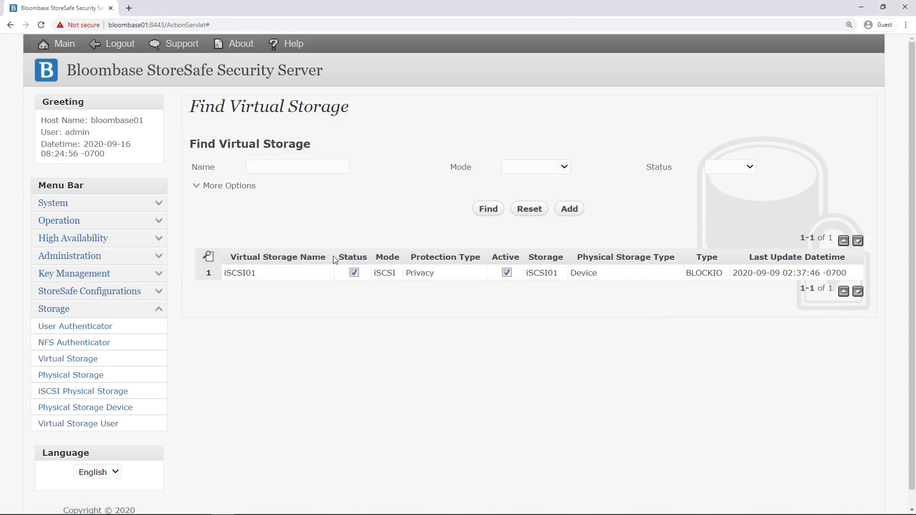
Reopen the iSCSI01 virtual storage from the search results and look through its configuration
left_click(262, 272)
left_click(336, 354)
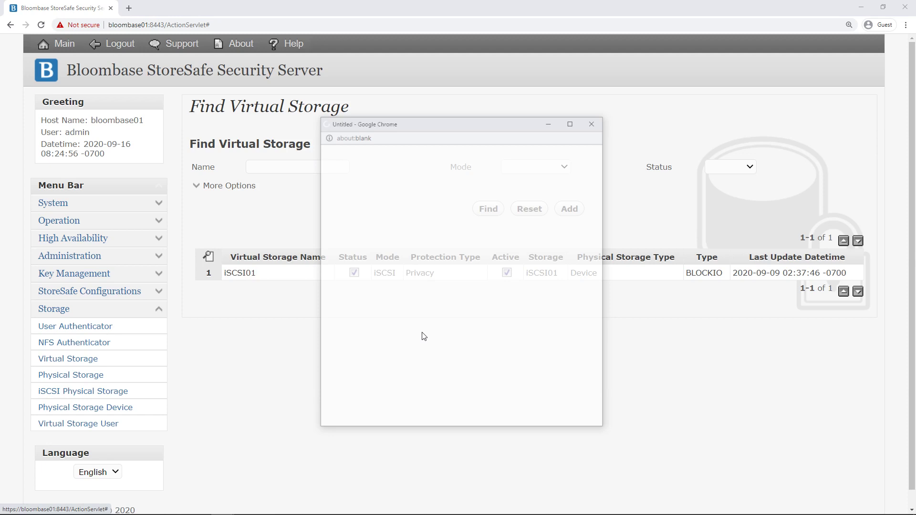
scroll(554, 250, "down", 1)
scroll(566, 238, "down", 2)
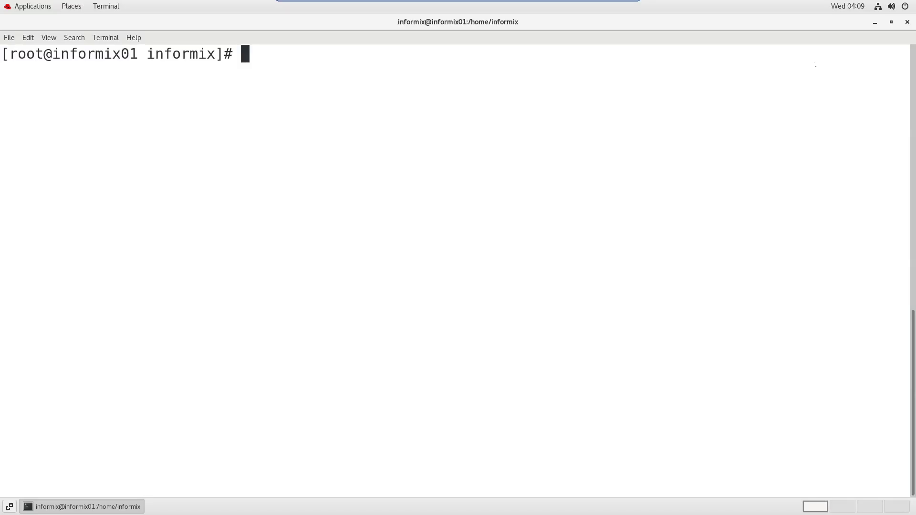
In the informix01 terminal, run uname -a and discover the iSCSI targets with iscsiadm --mode discovery --type sendtargets --portal bloombase01
type("uname -a")
key("Return")
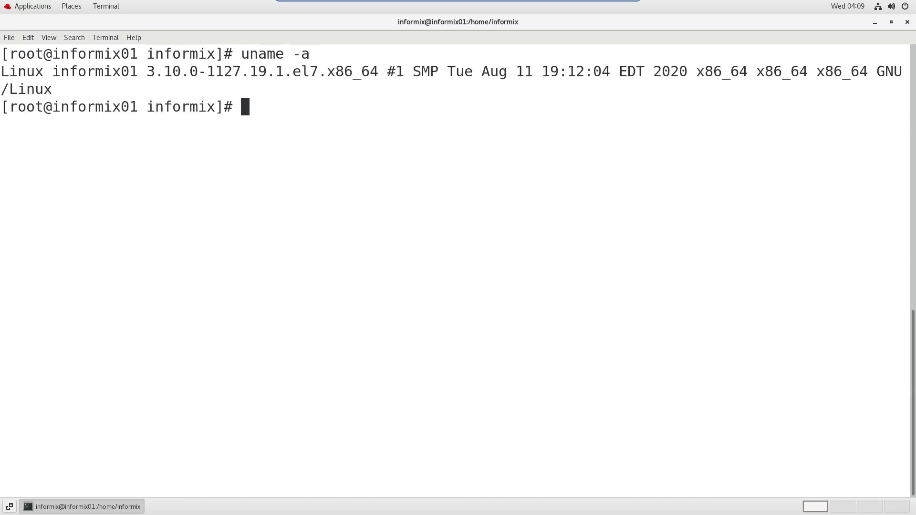
type("iscsiadm --mode discovery --type sendtargets --portal bloombase01")
key("Return")
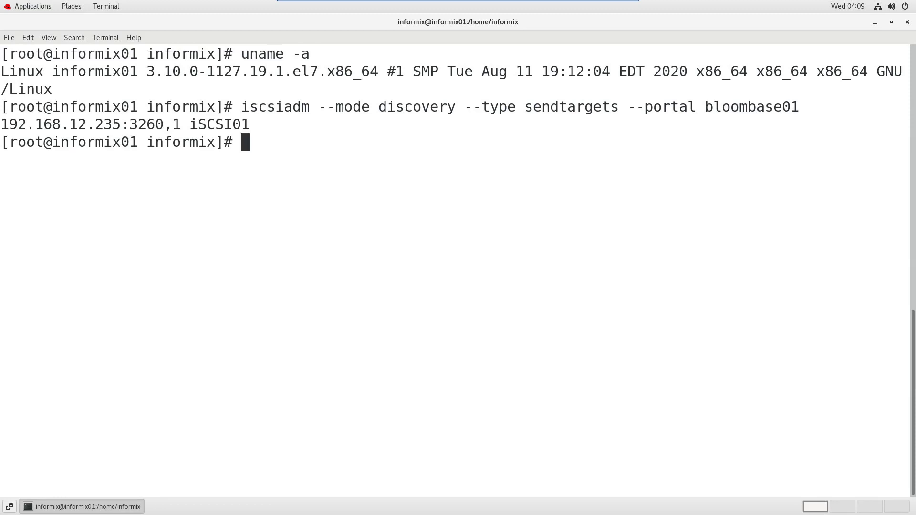
List the SCSI block devices with lsblk --scsi and highlight the sdc entry
type("lsblk --scsi")
key("Return")
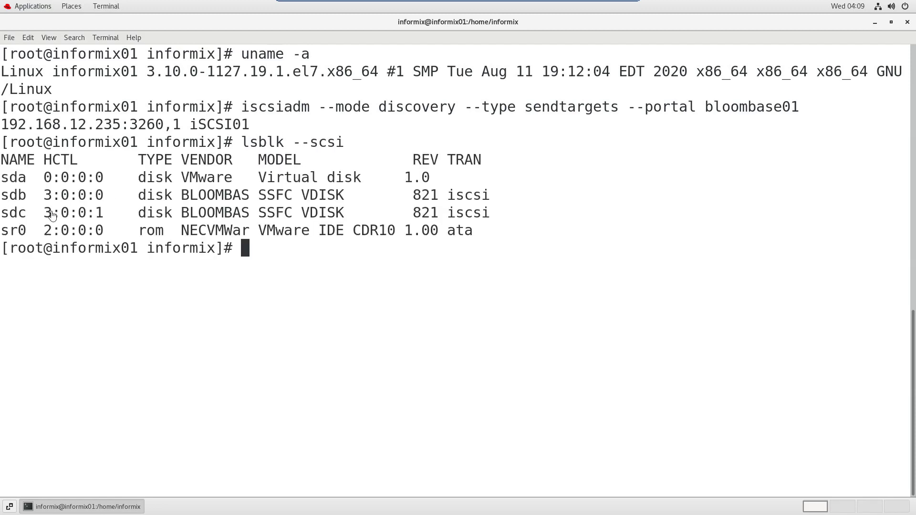
left_click_drag(1, 212, 492, 212)
Run fdisk -l /dev/sdc and check the disk's size
type("fds")
key("BackSpace")
type("isk -l /dev/sdc")
key("Return")
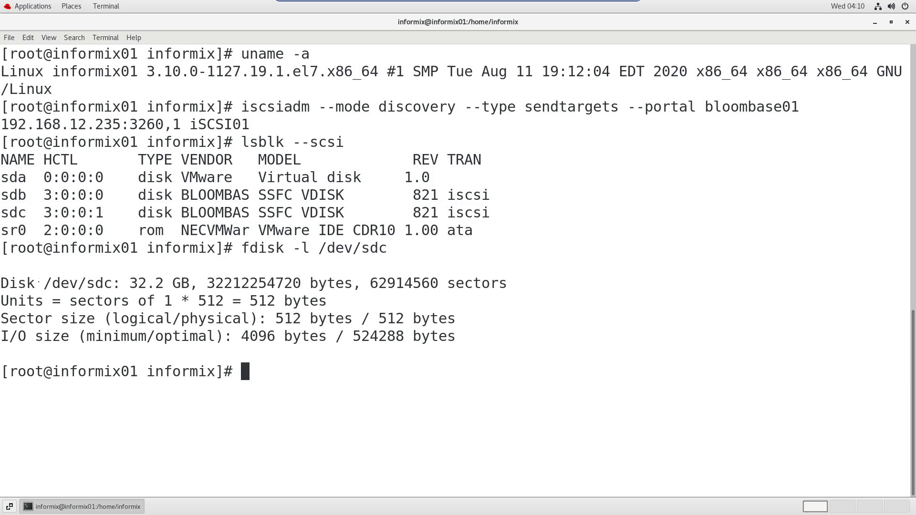
left_click_drag(44, 283, 353, 288)
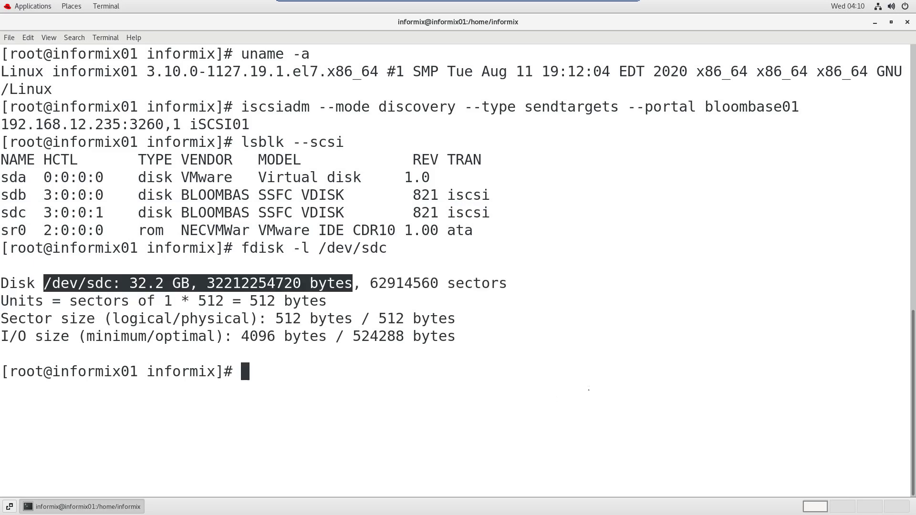
left_click(600, 391)
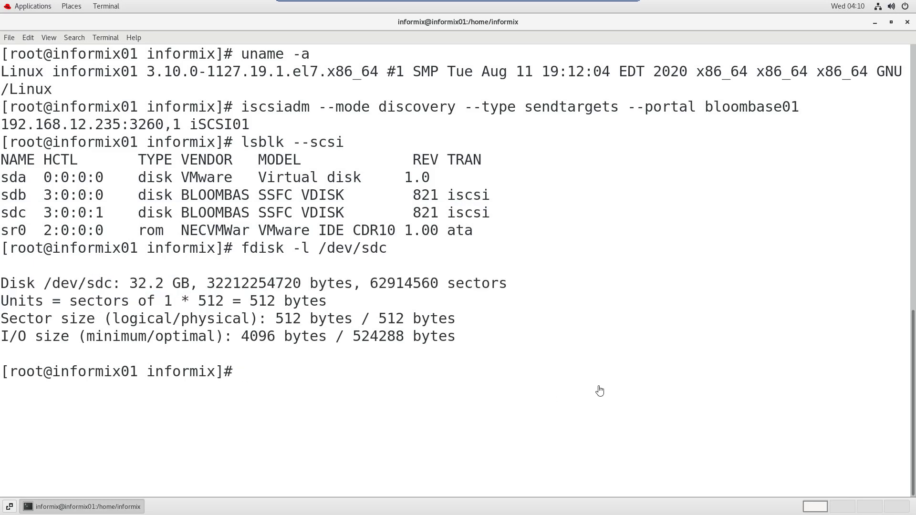
Check the file system type and mount point of the disk with df -Th | grep /dev/sdc
type("df -Th | grep /dev/sdc")
key("Return")
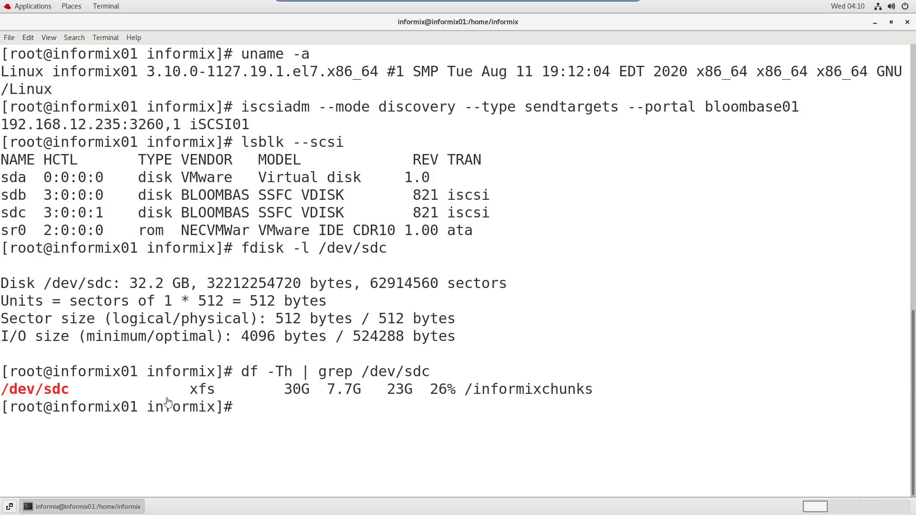
left_click_drag(2, 388, 588, 388)
left_click(566, 411)
Clear the terminal, change to the /informixchunks/ directory and list its contents with ll
type("clear")
key("Return")
type("cd /info")
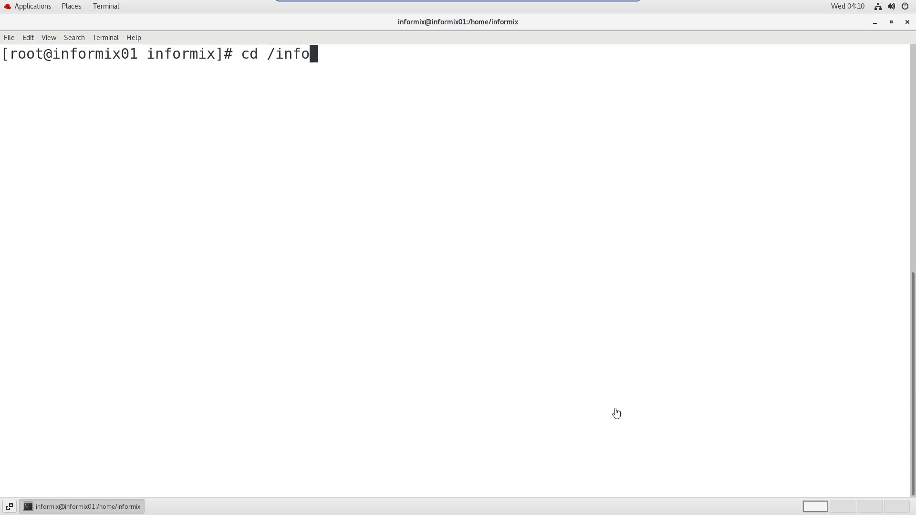
key("Tab")
key("Return")
type("ll")
key("Return")
Change into the server01/ directory, list its files with ll and highlight the listed database space files
type("cd s")
key("Tab")
key("Return")
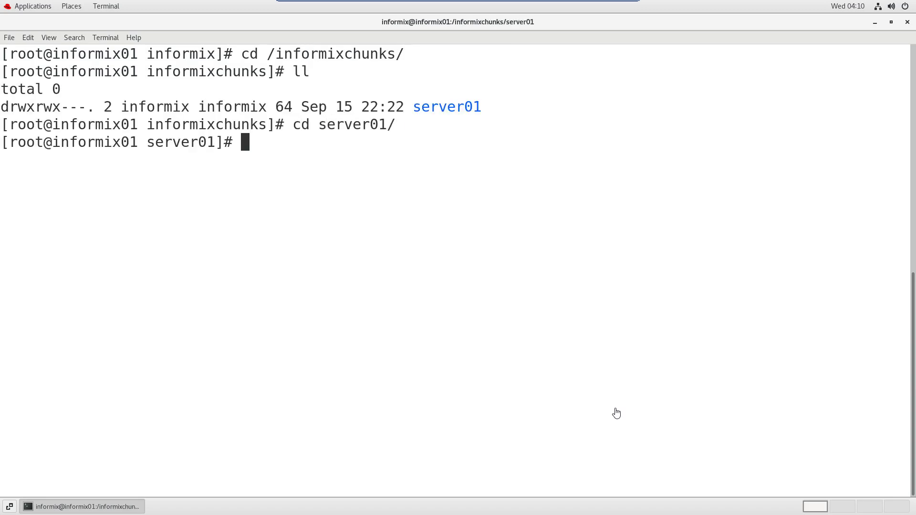
type("ll")
key("Return")
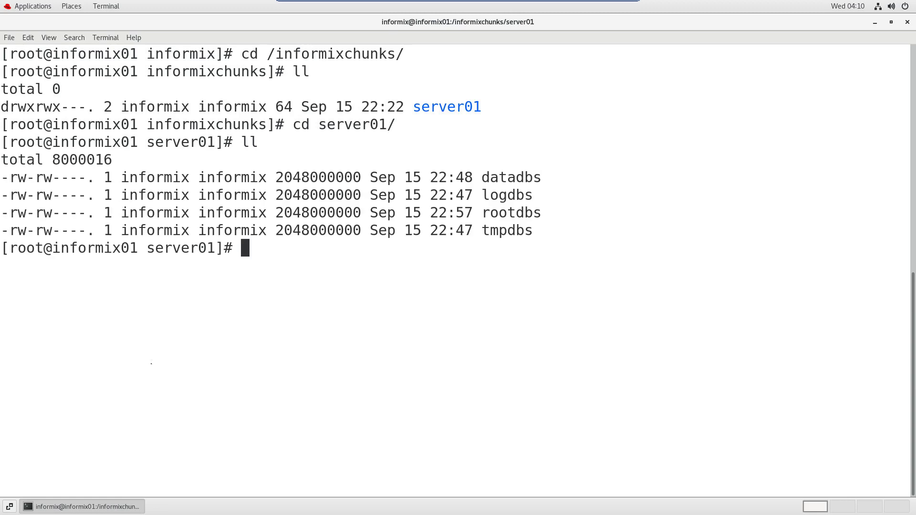
left_click_drag(1, 174, 536, 236)
Run onstat -d to display the Informix dbspaces and chunks, and highlight the server version in the output
type("onstat-")
key("BackSpace")
type("-d")
key("Return")
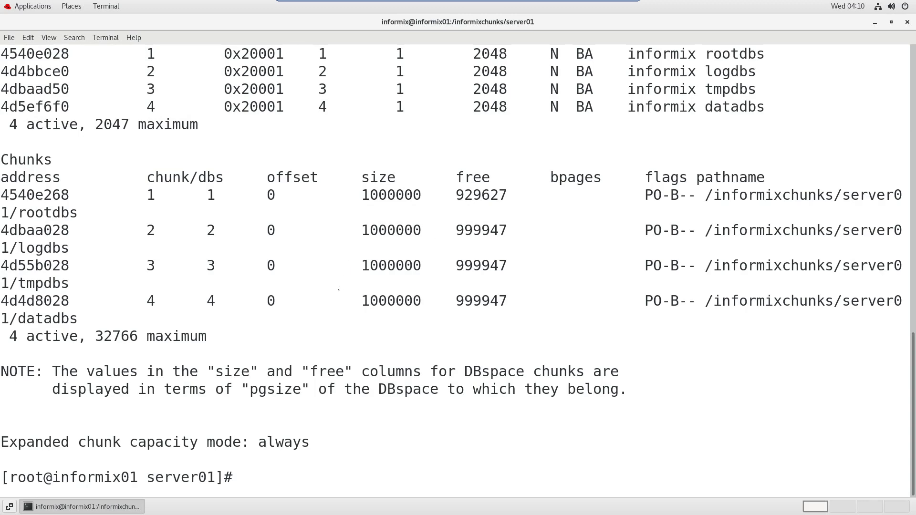
scroll(343, 296, "up", 2)
scroll(348, 293, "up", 2)
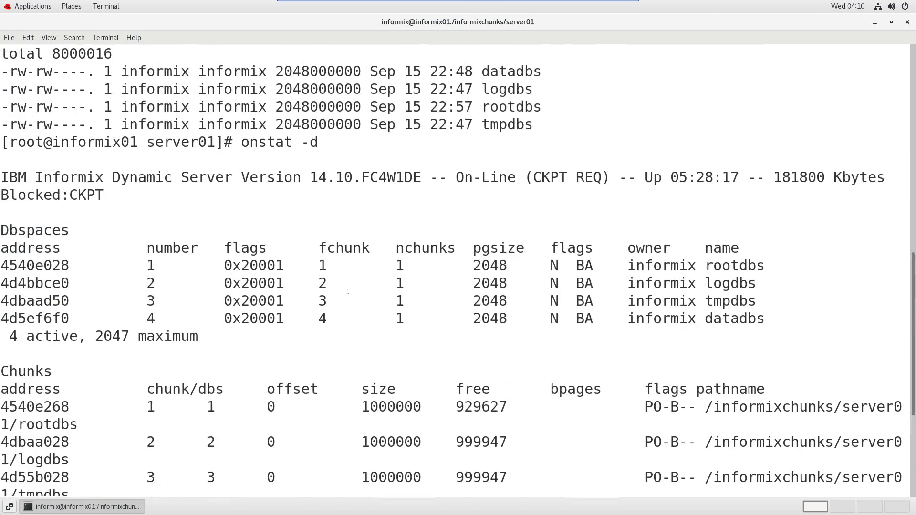
scroll(348, 293, "down", 1)
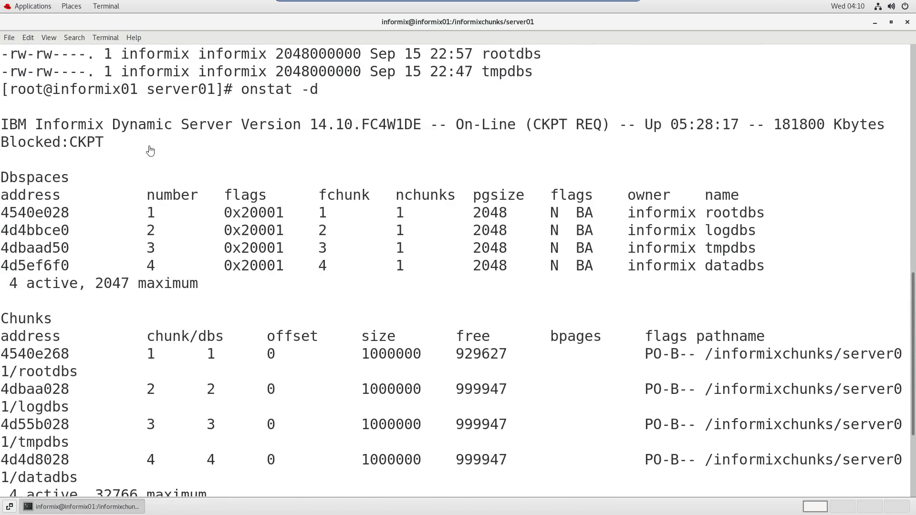
left_click_drag(1, 124, 361, 125)
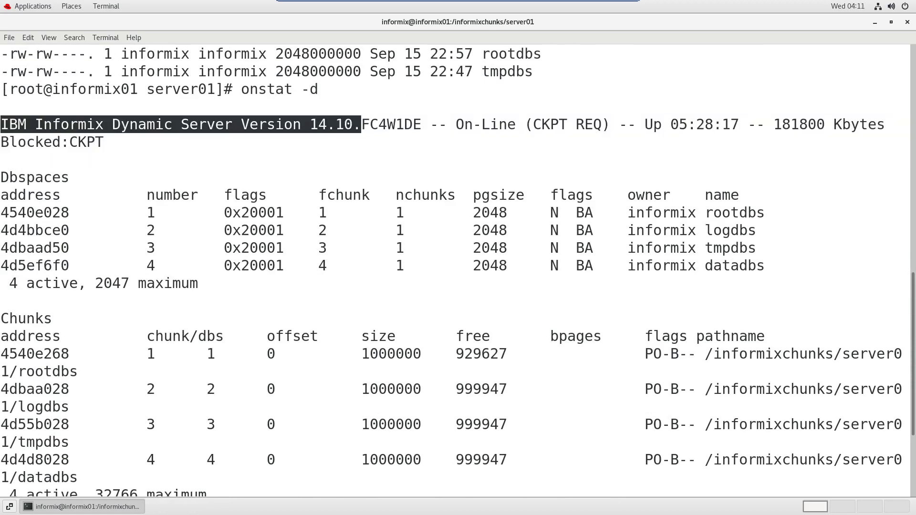
left_click(477, 294)
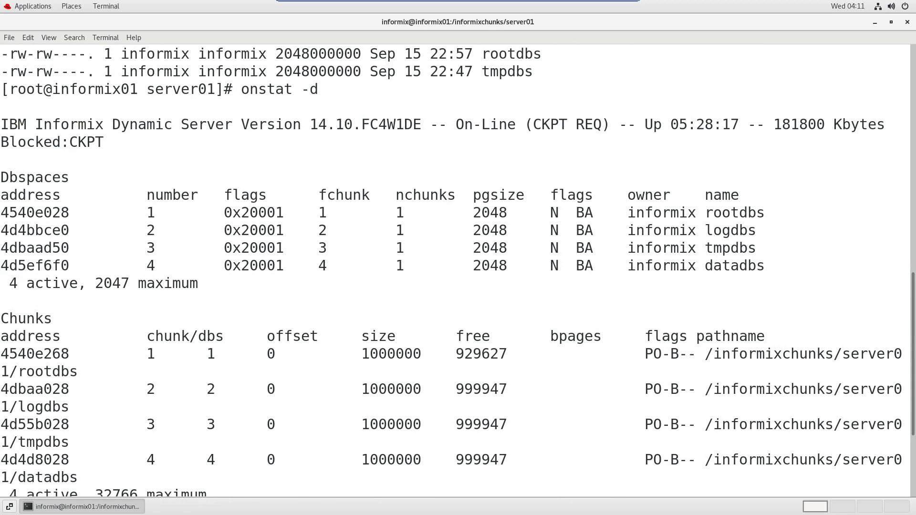
Examine the chunk entries with their path names and the dbspace entries in the onstat output
scroll(472, 285, "down", 3)
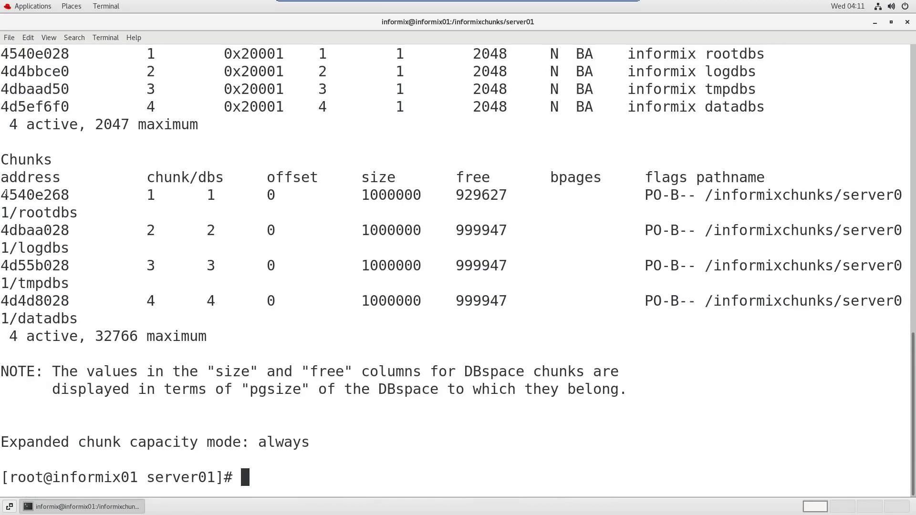
left_click_drag(2, 195, 470, 336)
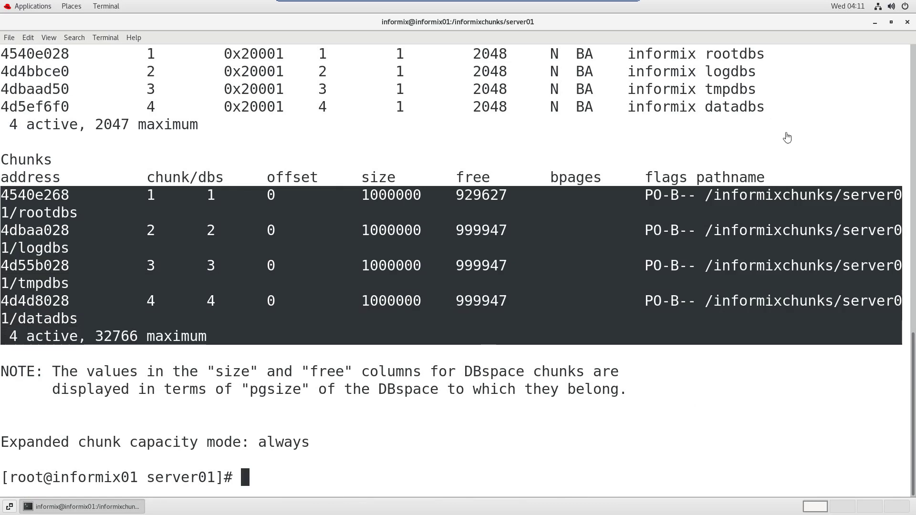
left_click_drag(779, 131, 758, 107)
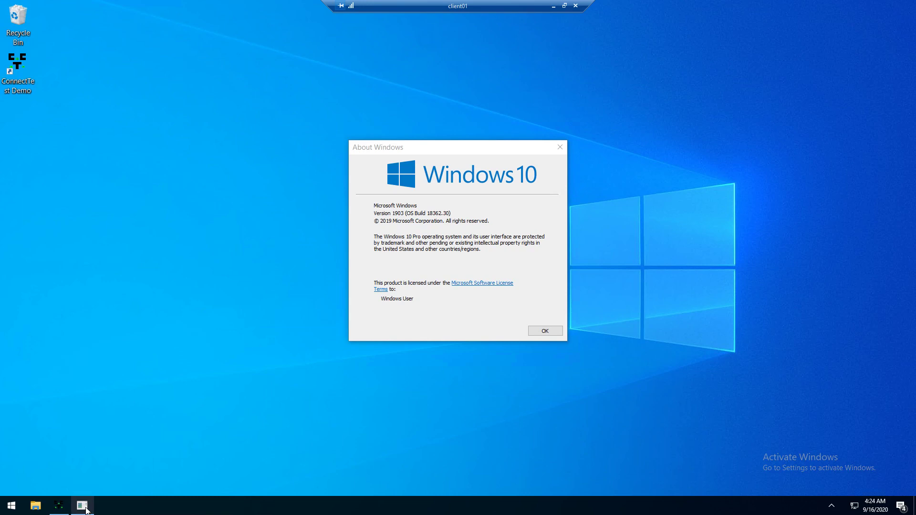
On the client01 Windows desktop, switch to ConnectTest Demo and review its server, host, service, user name, password and database fields
left_click(58, 505)
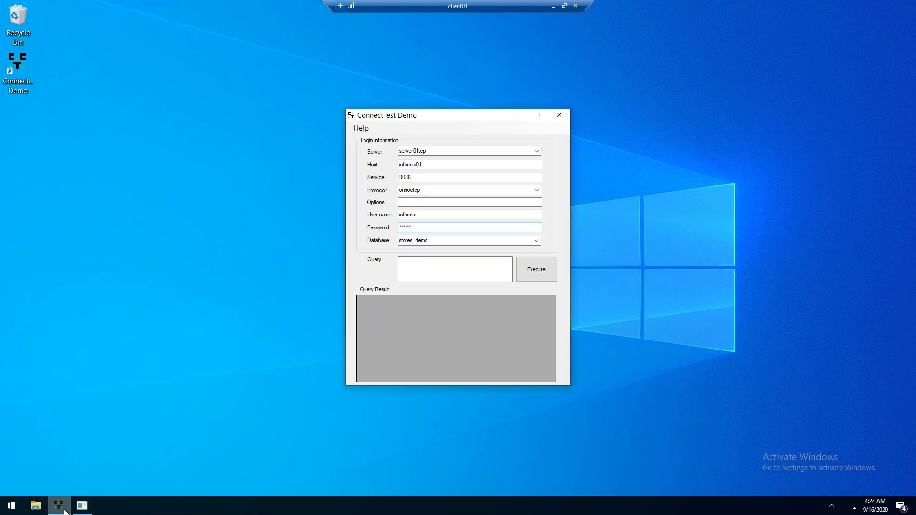
left_click(430, 152)
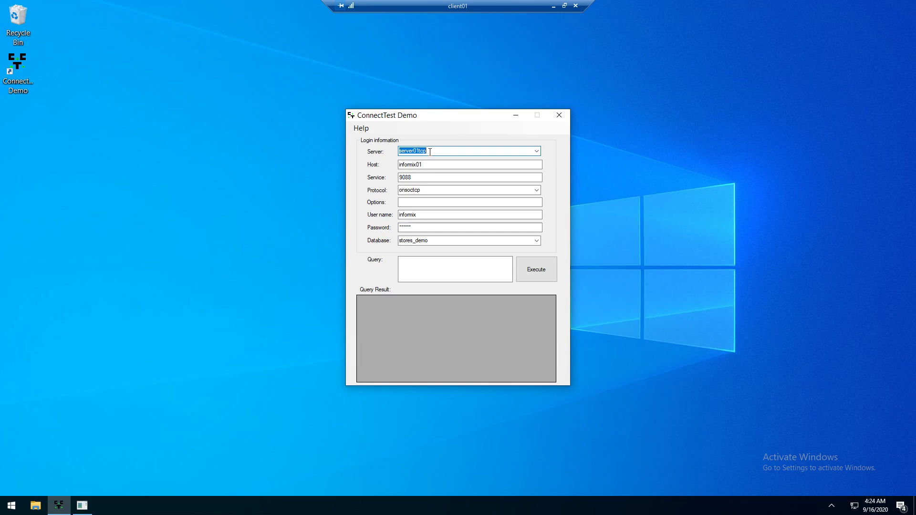
key("Tab")
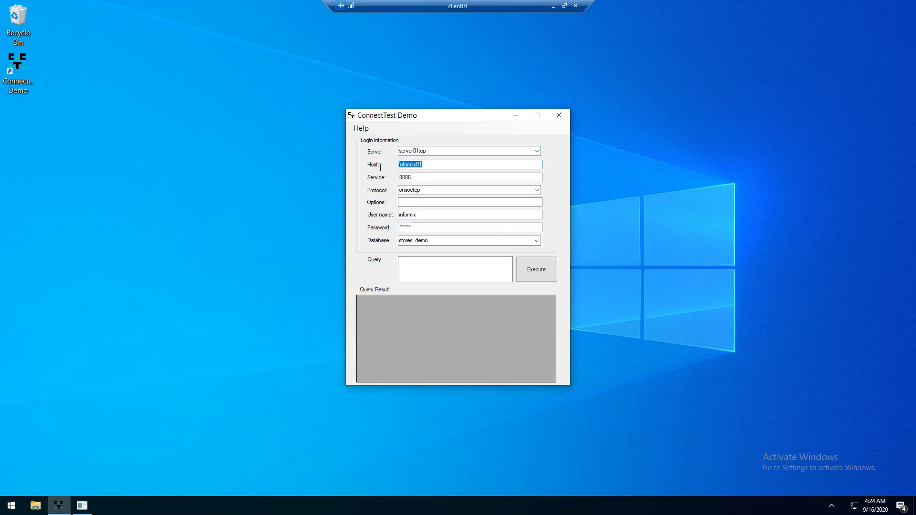
left_click(419, 179)
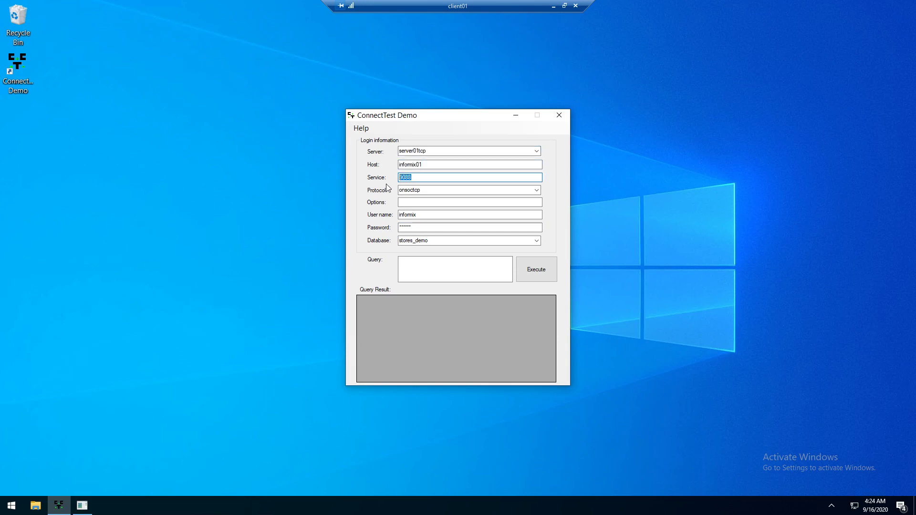
key("Tab")
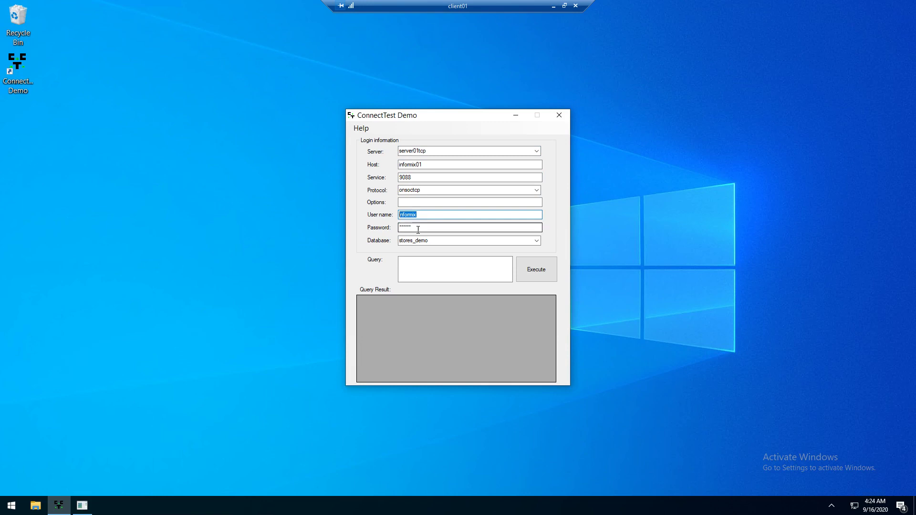
key("Tab")
key("Tab")
Execute the query "select * from customer" on the stores_demo database and look through the returned customer rows
left_click(426, 271)
type("sele")
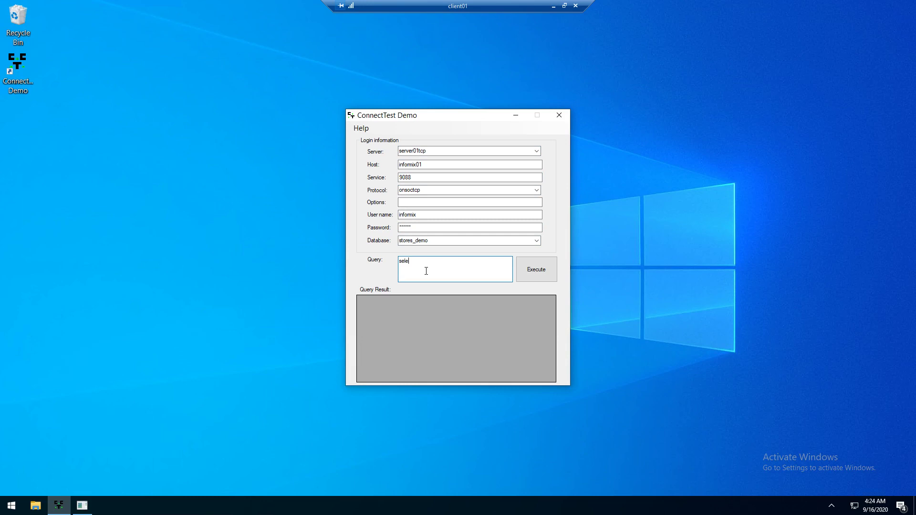
type("ct * from customer")
left_click(545, 262)
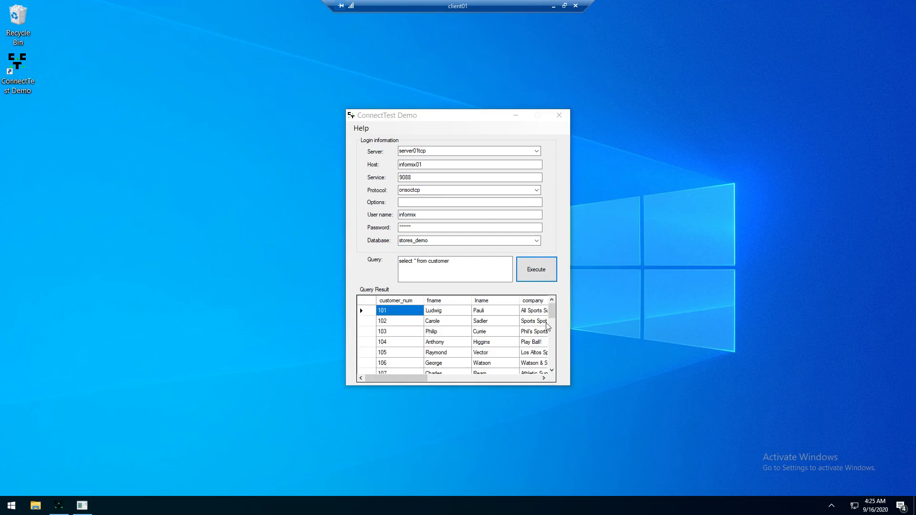
mouse_move(555, 313)
left_mouse_down()
mouse_move(555, 351)
mouse_move(566, 298)
left_mouse_up()
mouse_move(416, 379)
left_mouse_down()
mouse_move(531, 379)
mouse_move(402, 377)
left_mouse_up()
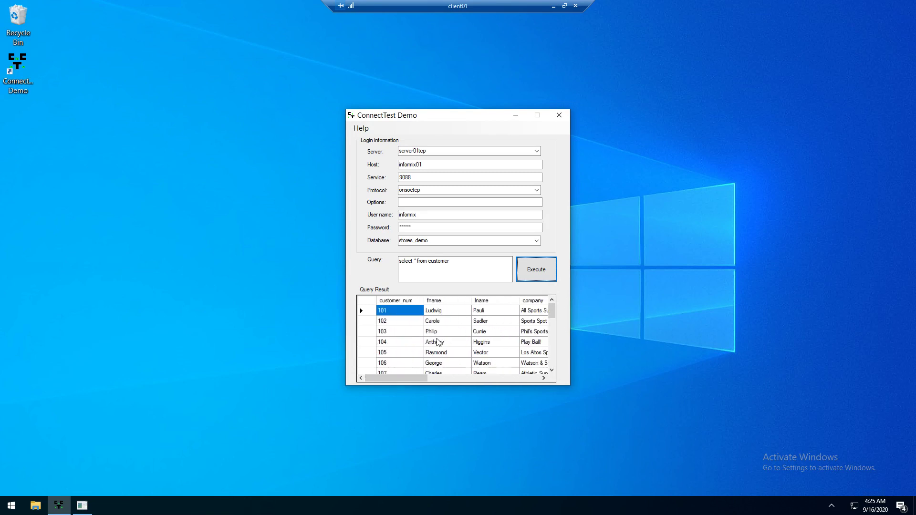
left_click(453, 314)
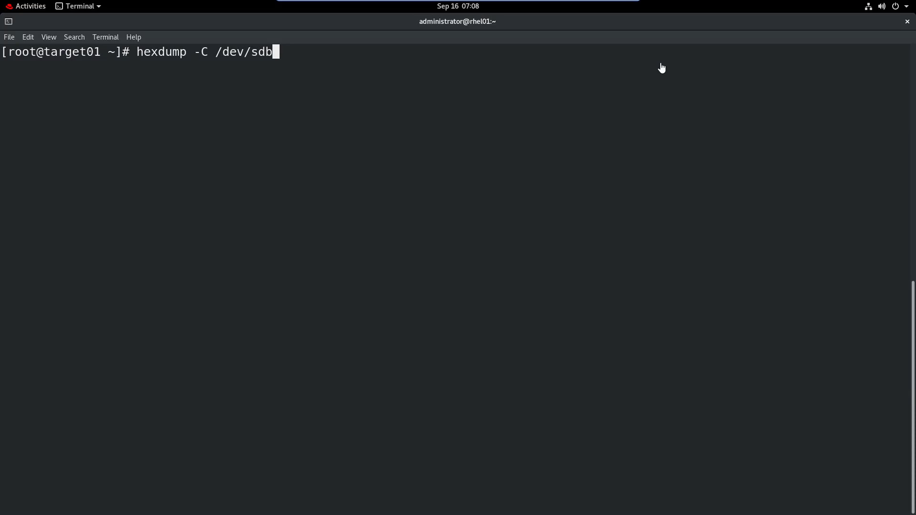
In the target01 terminal, run hexdump -C /dev/sdb and examine the raw contents of the storage device
key("Return")
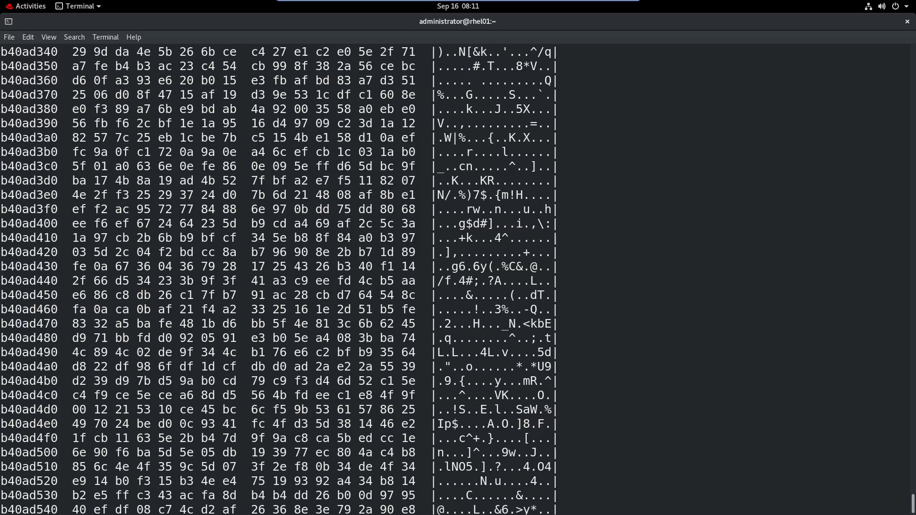
scroll(745, 147, "up", 20)
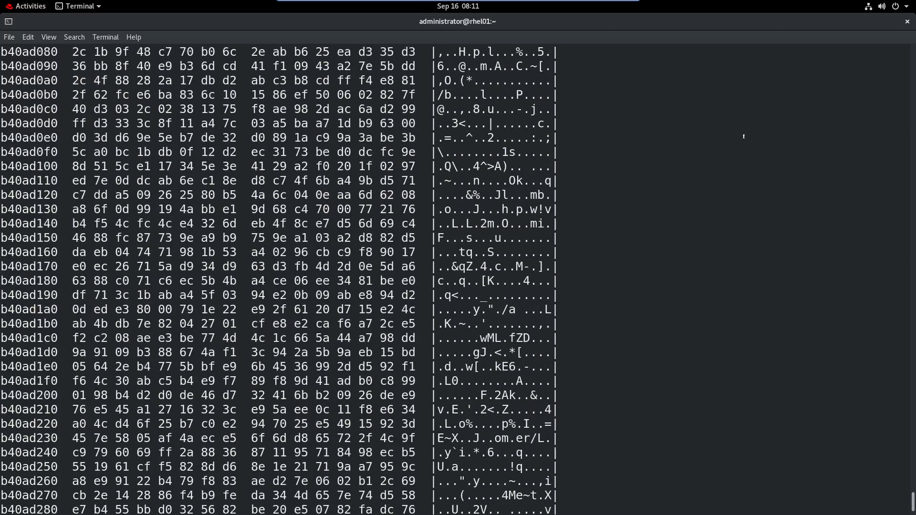
scroll(745, 147, "up", 20)
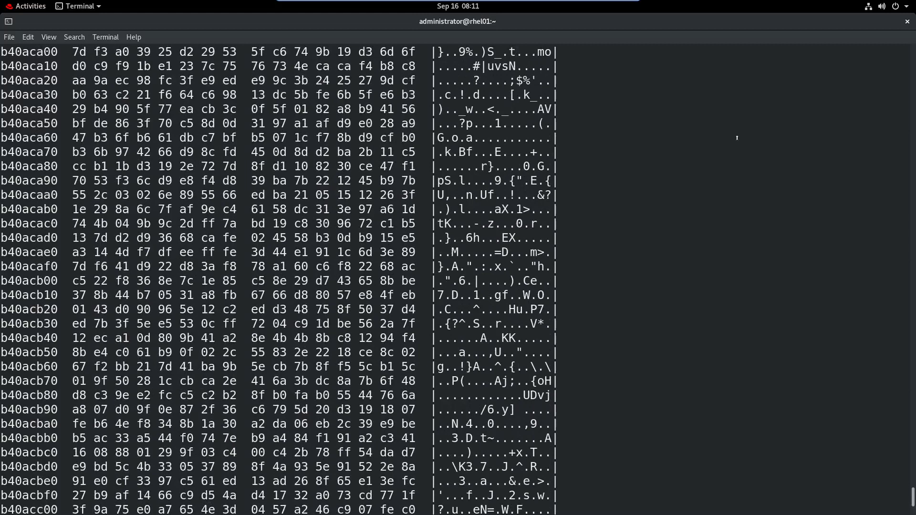
scroll(737, 138, "up", 20)
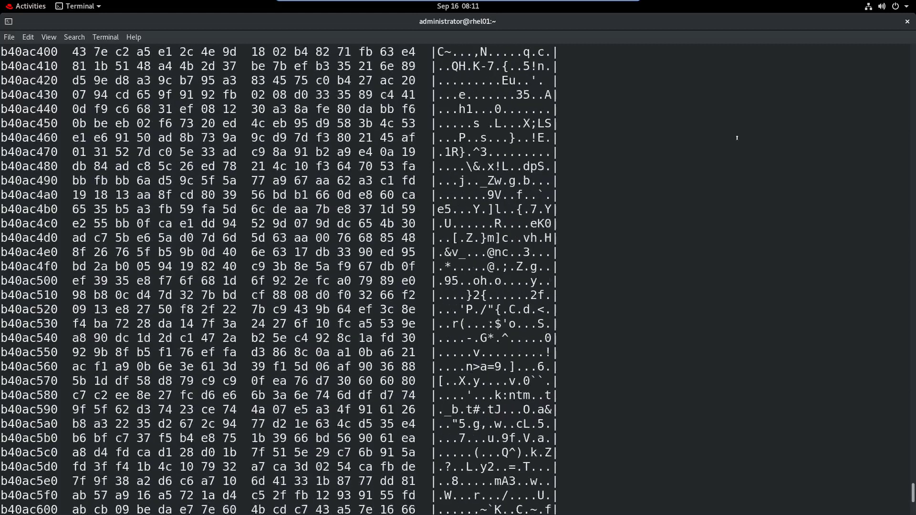
scroll(737, 137, "up", 20)
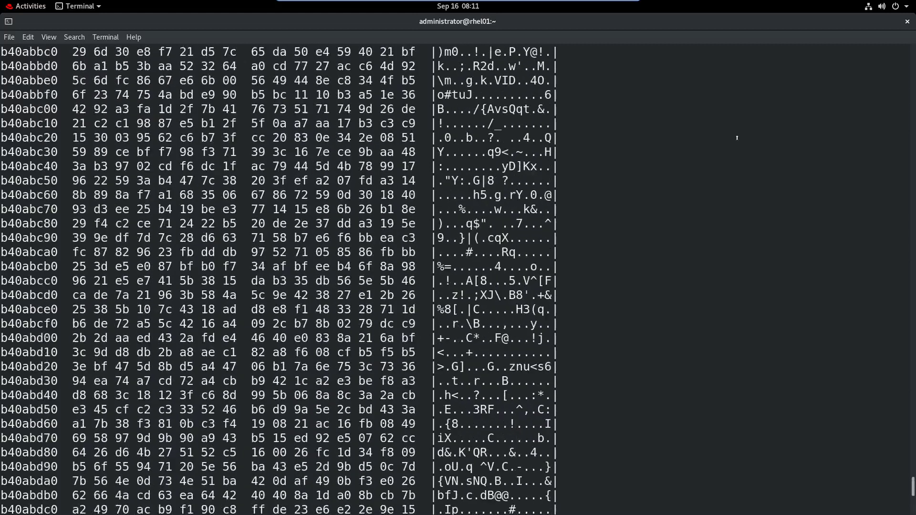
scroll(737, 138, "up", 9)
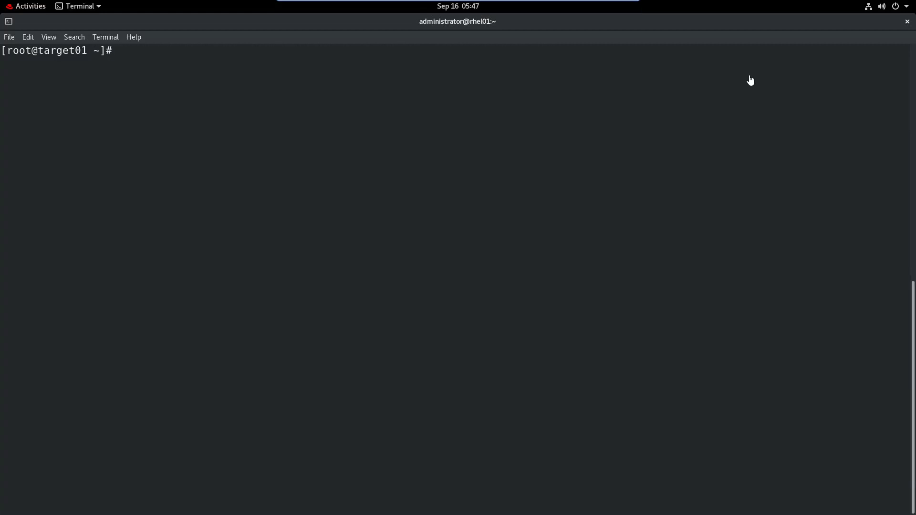
Search the hexdump -C output of /dev/sdb with grep for the last name of the first customer in the query result
type("hexdump -C /dev/s")
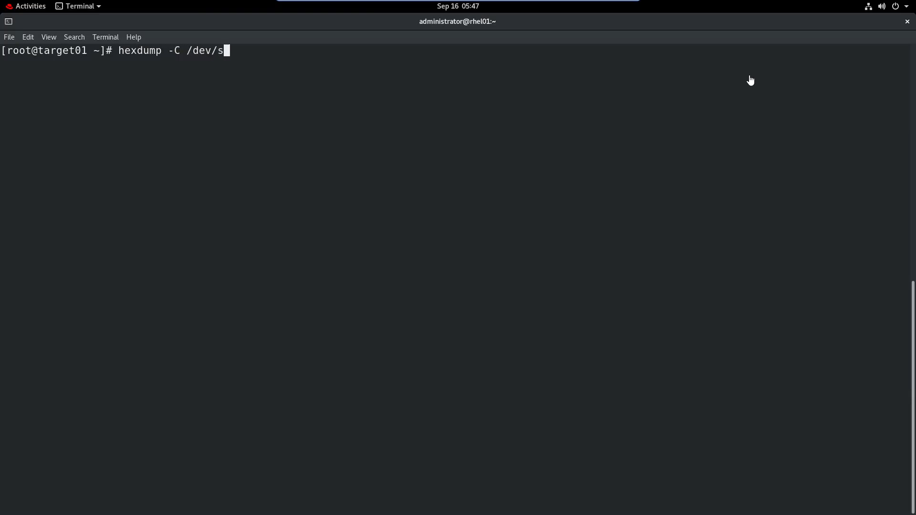
type("db | grep Pauli")
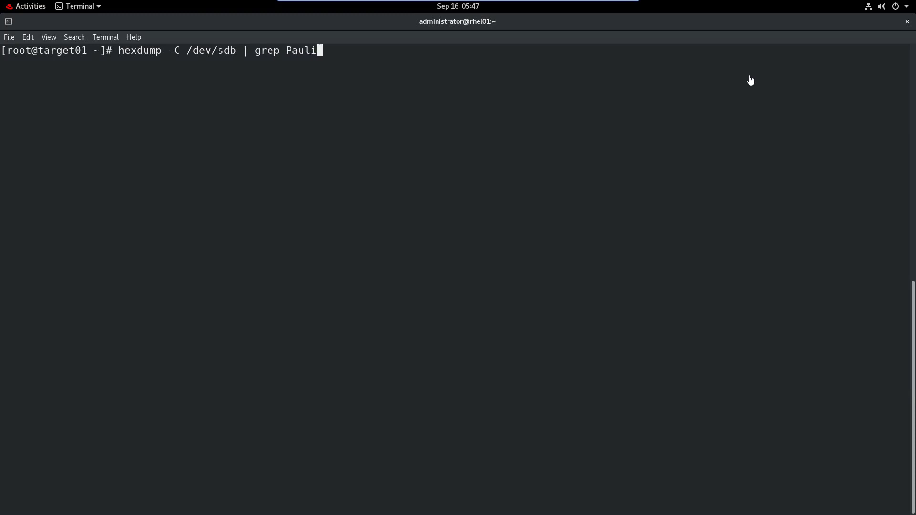
key("Return")
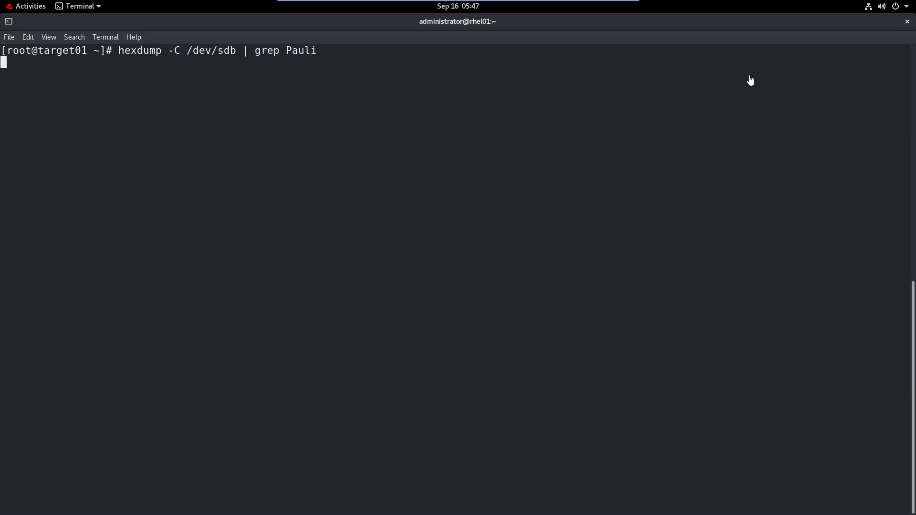